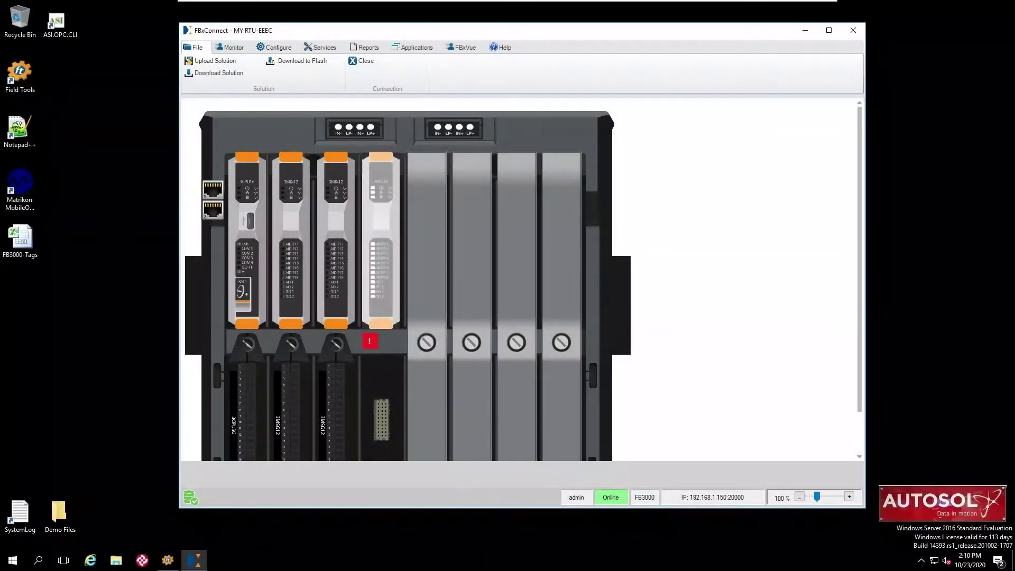
- Open the Monitor Gas DP Meter page to see DP Mtr_1's live flow rates and totals
left_click(233, 47)
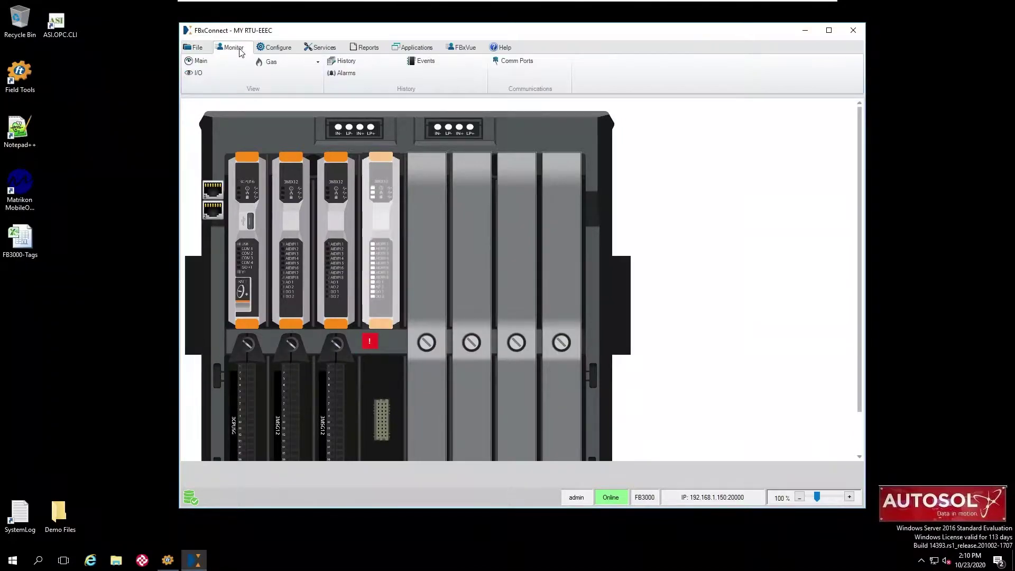
left_click(290, 63)
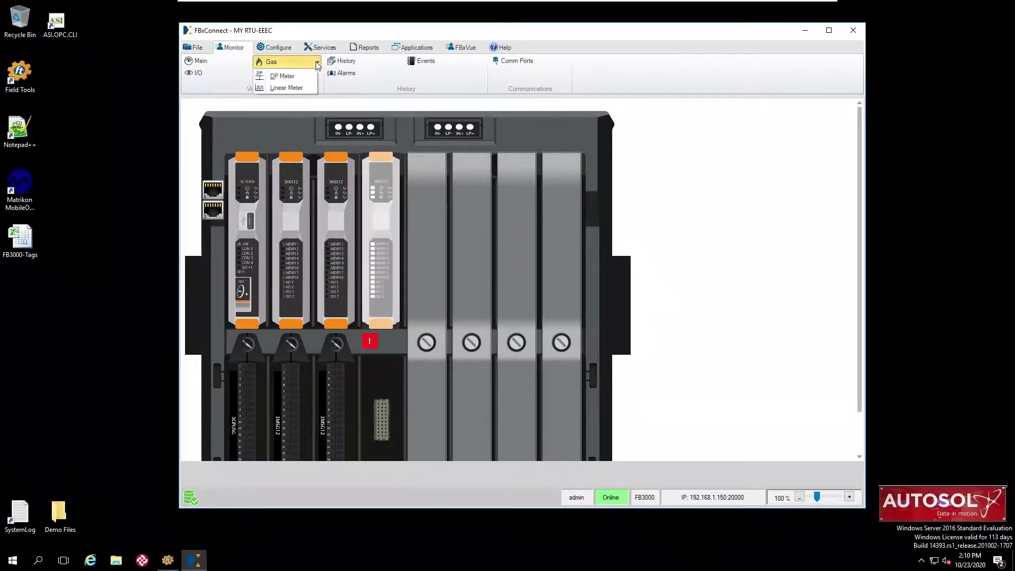
left_click(291, 75)
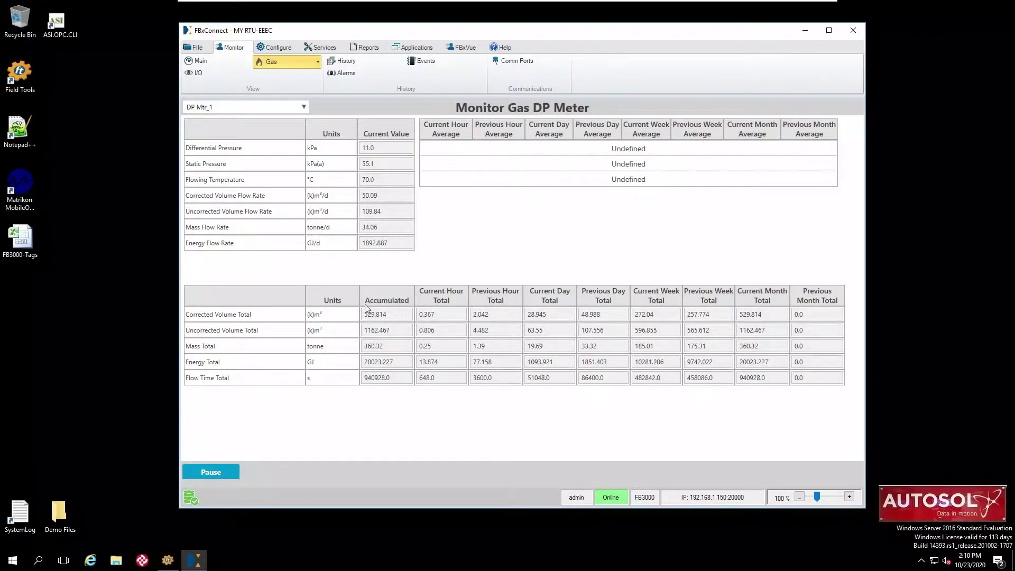
- Open the PMEQ_v5_00 03-Separator Operate page for Separator 1's live pressure and temperature
left_click(417, 48)
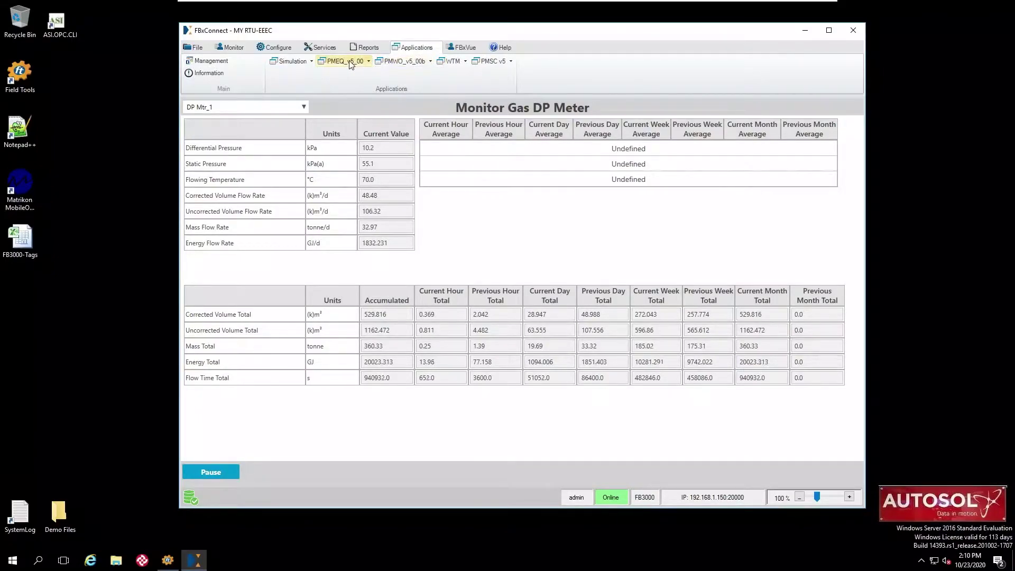
left_click(370, 62)
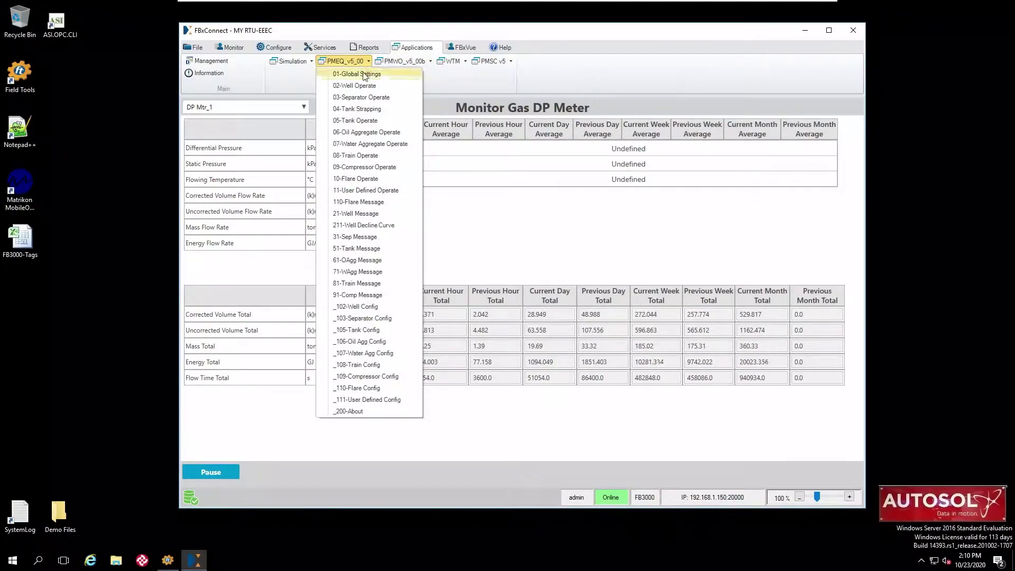
left_click(353, 97)
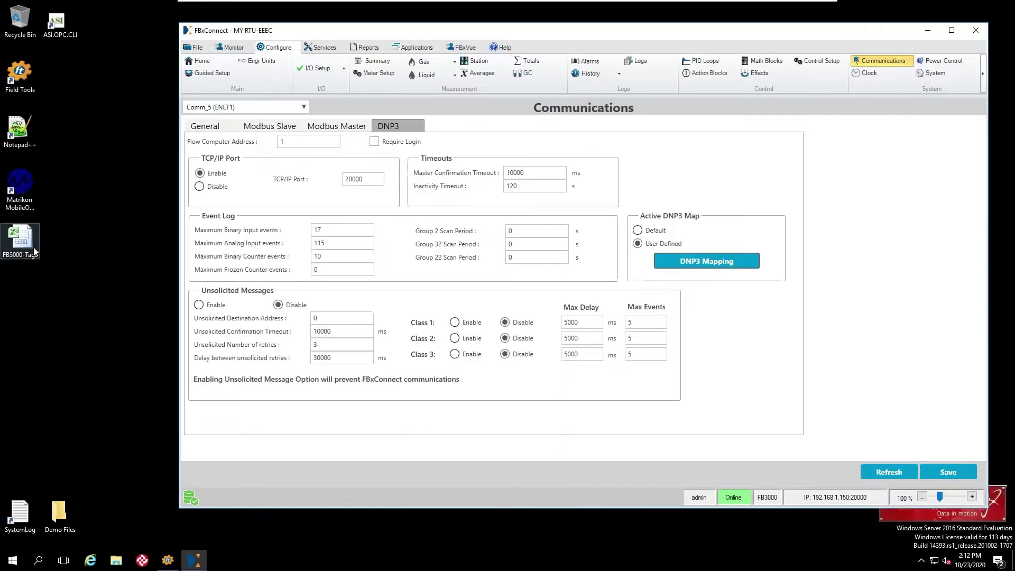
- Open the FB3000-Tags workbook, review its tag descriptions and names, then minimize Excel
double_click(33, 246)
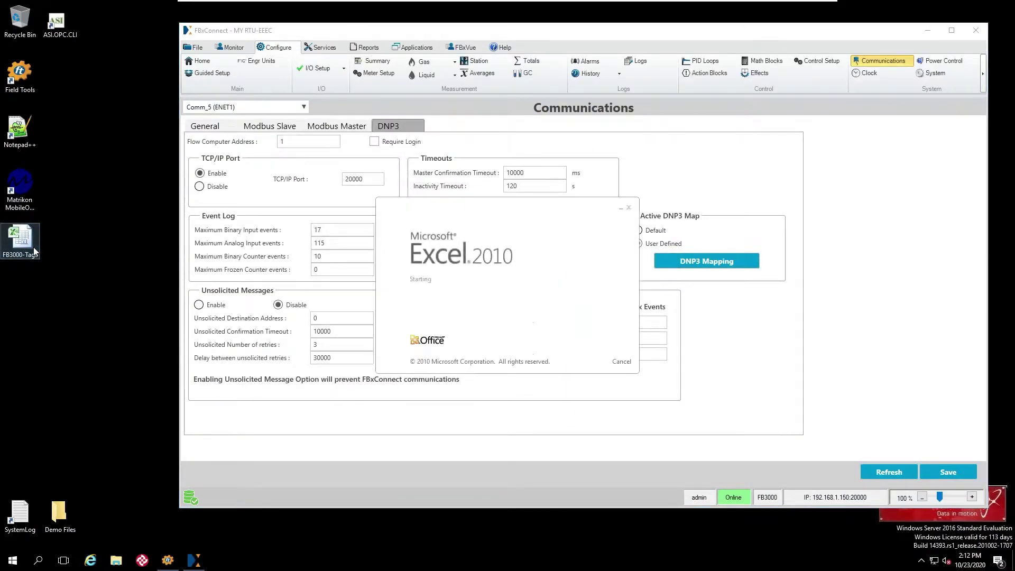
left_click(225, 290)
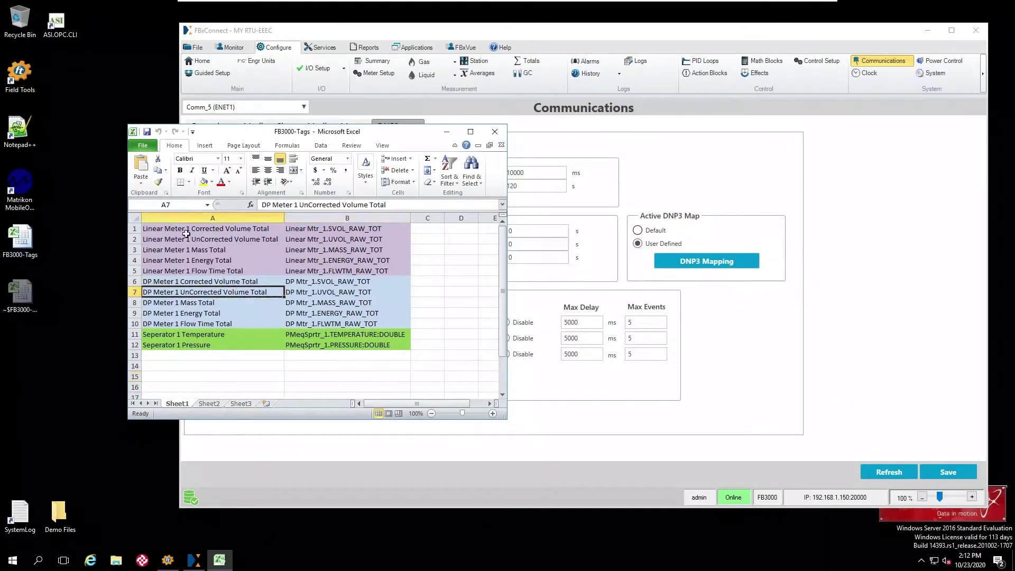
left_click_drag(186, 231, 254, 271)
left_click(343, 228)
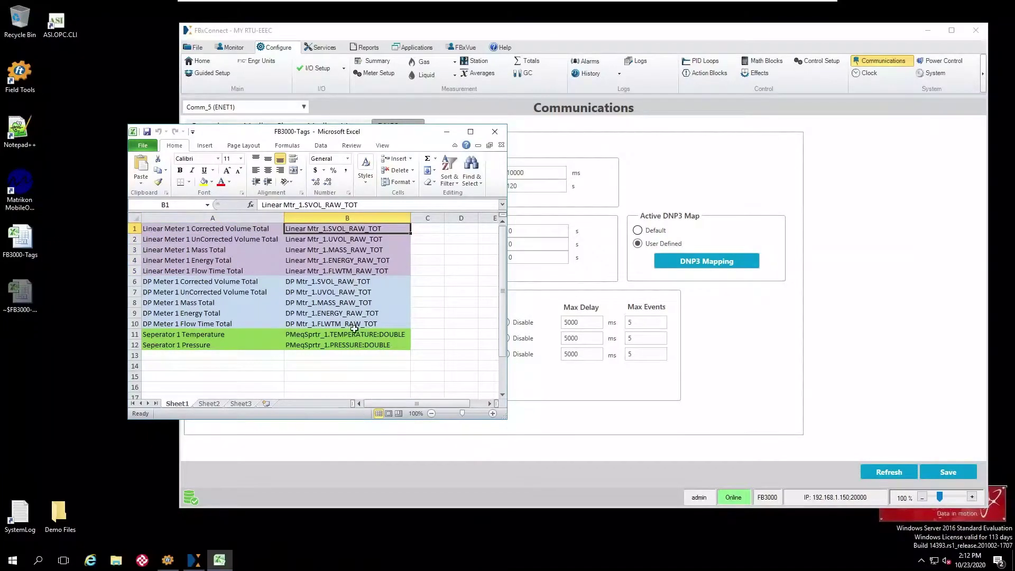
left_click(357, 373)
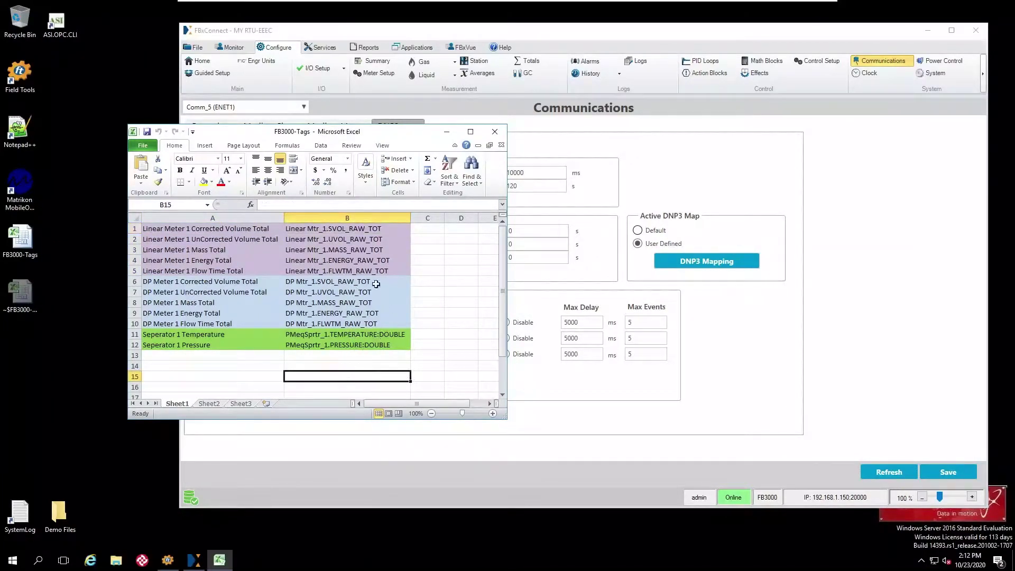
left_click_drag(383, 139, 319, 158)
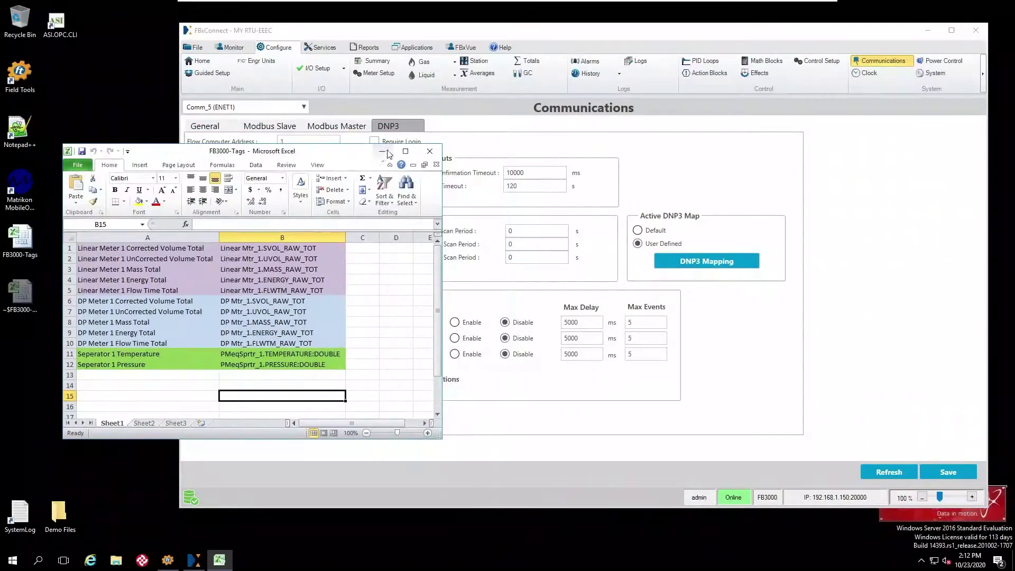
left_click(381, 153)
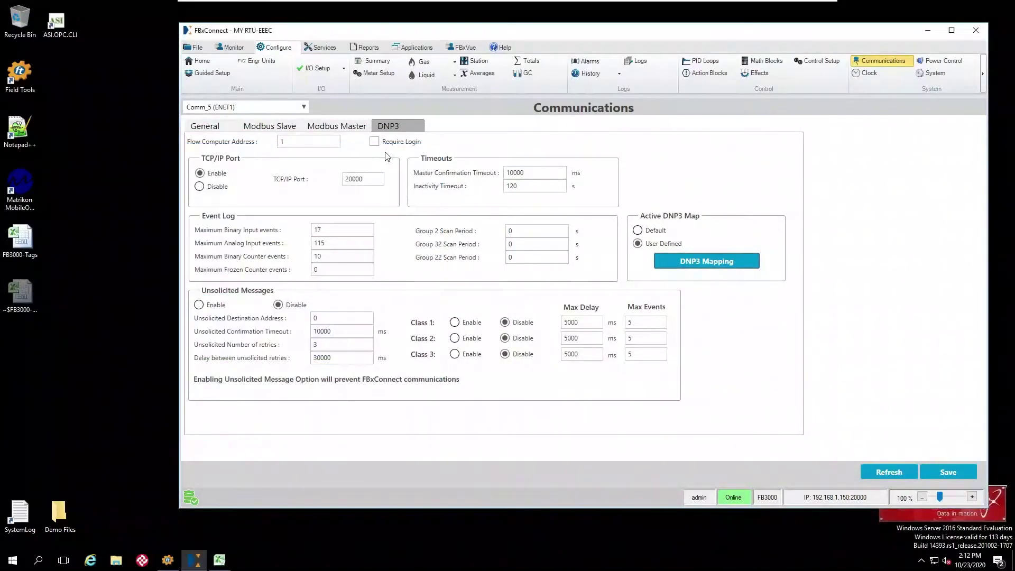
- Launch ACM Configuration, connect to localhost, check the Test dashboard's FB3000A values, then return to Configuration
left_click(927, 33)
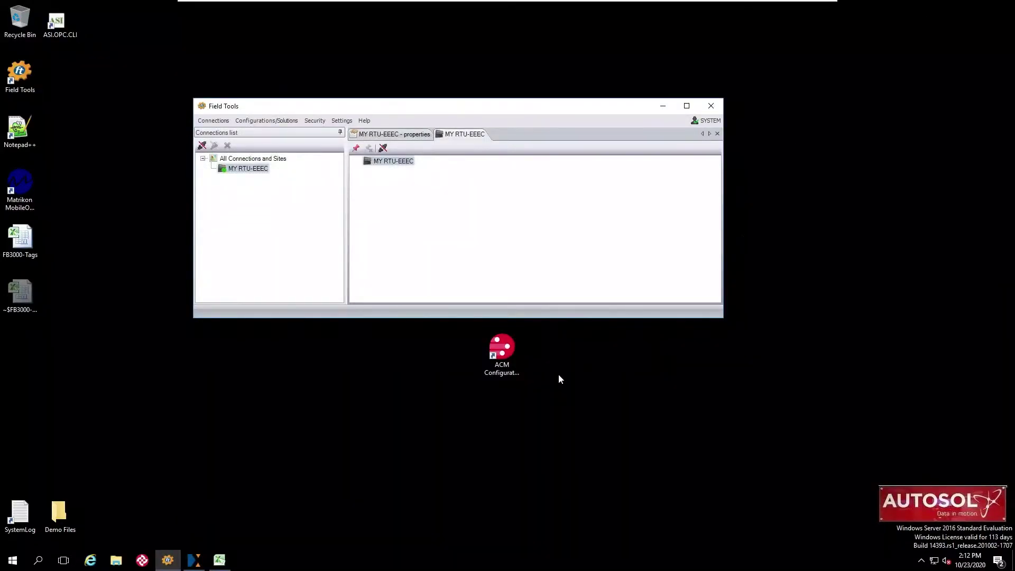
left_click(503, 357)
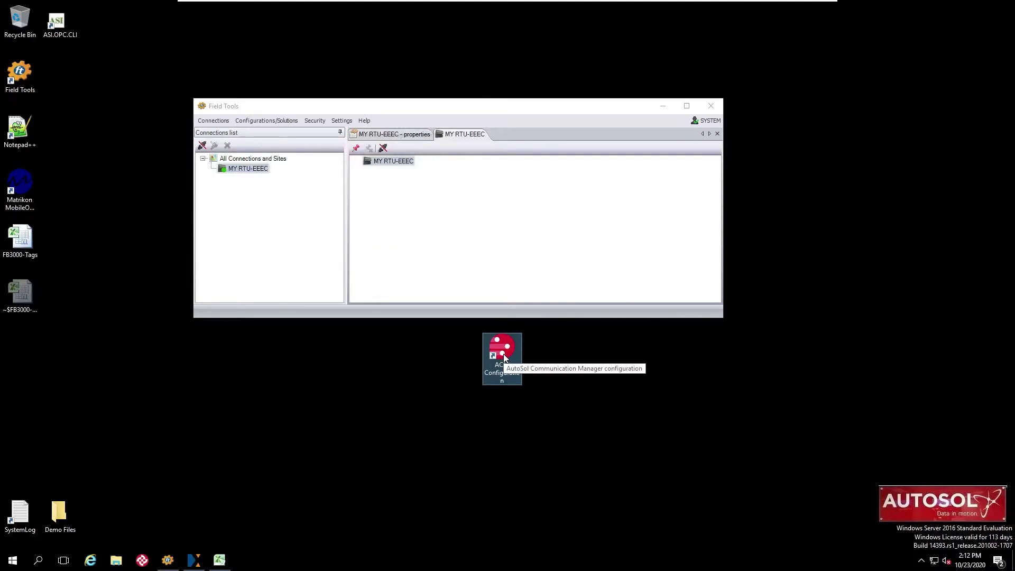
double_click(503, 357)
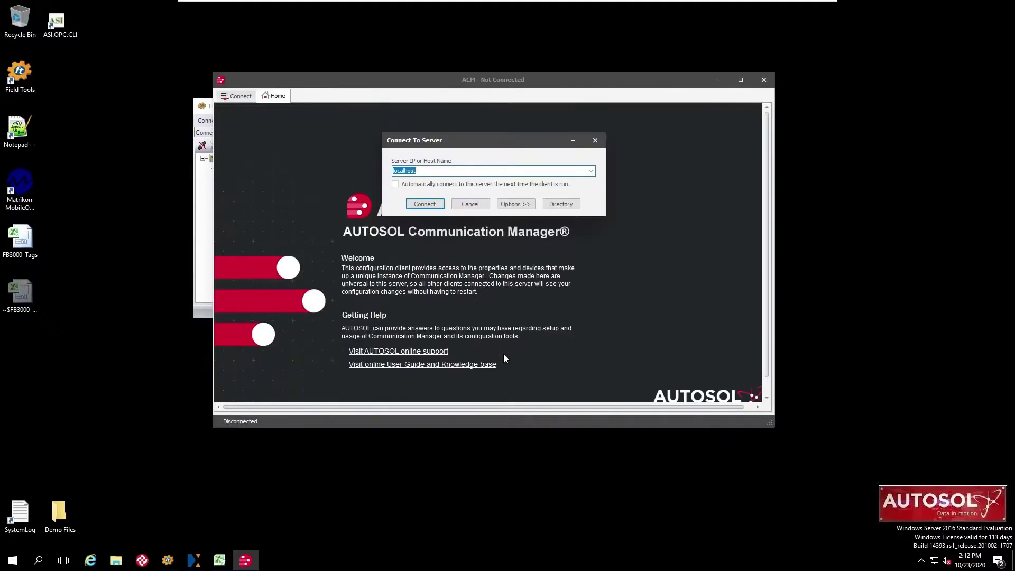
left_click(430, 204)
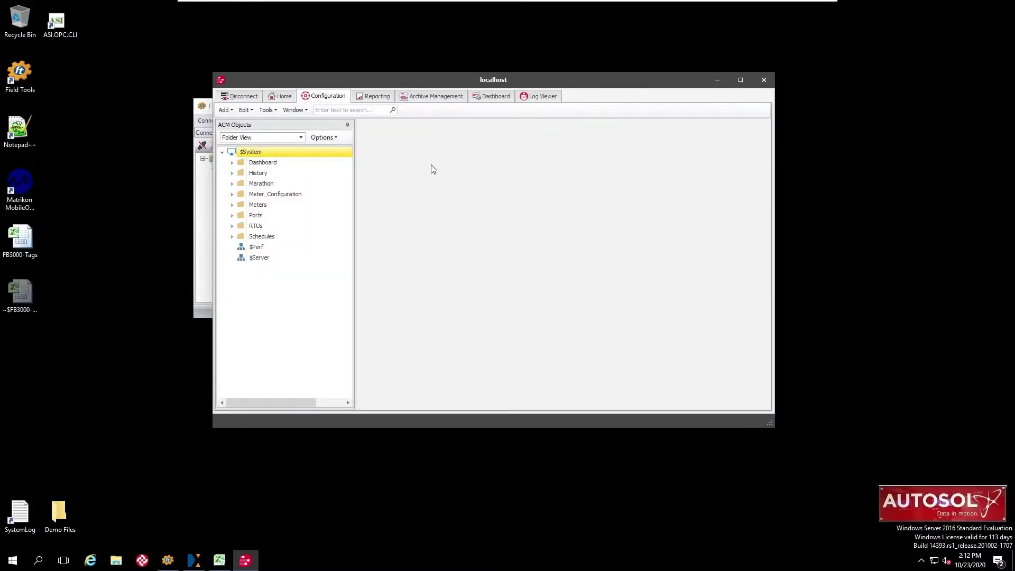
left_click(493, 97)
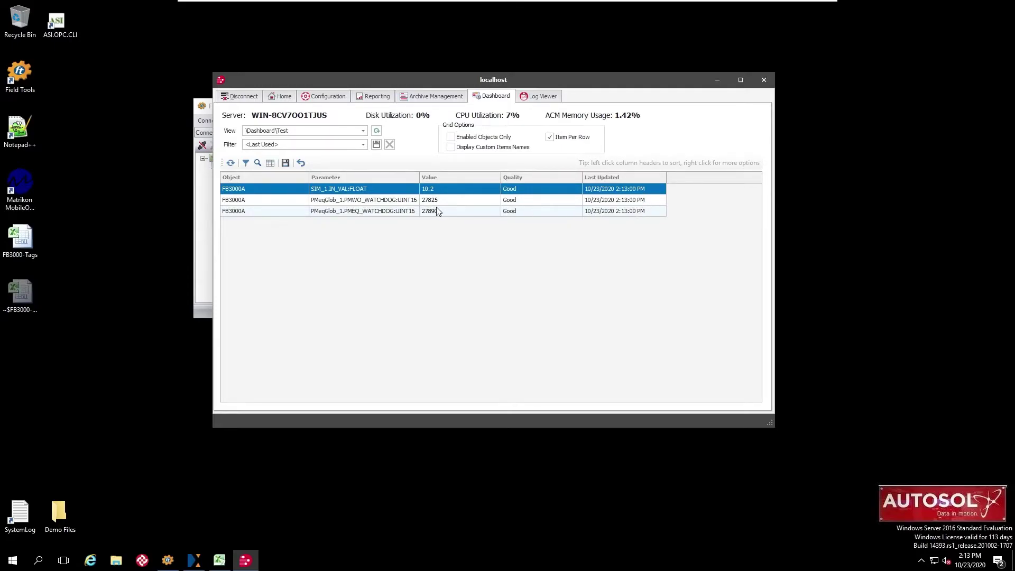
left_click(328, 97)
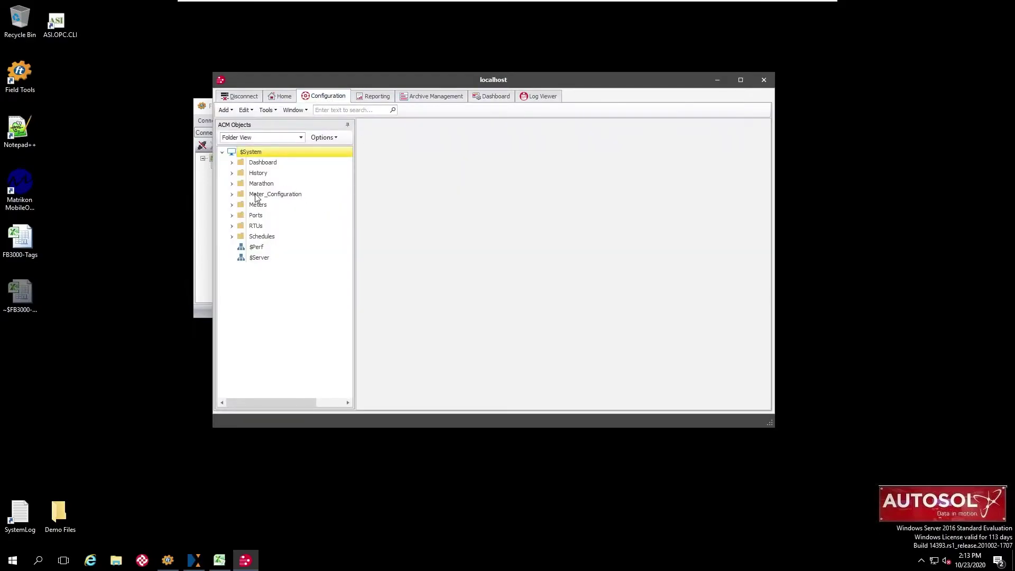
- Open Alias Group1 from the Dashboard folder in an edit form
left_click(232, 163)
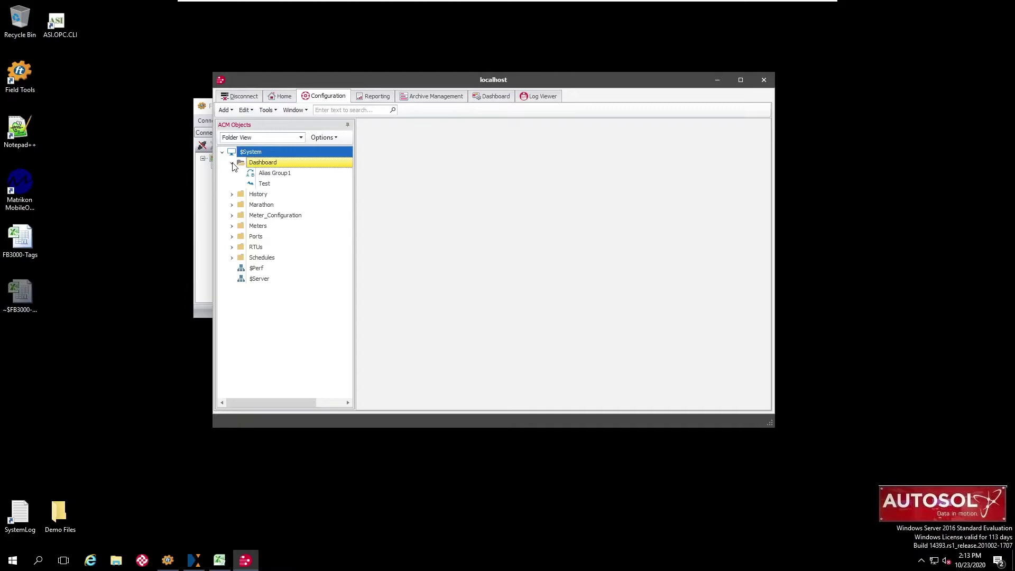
left_click(273, 174)
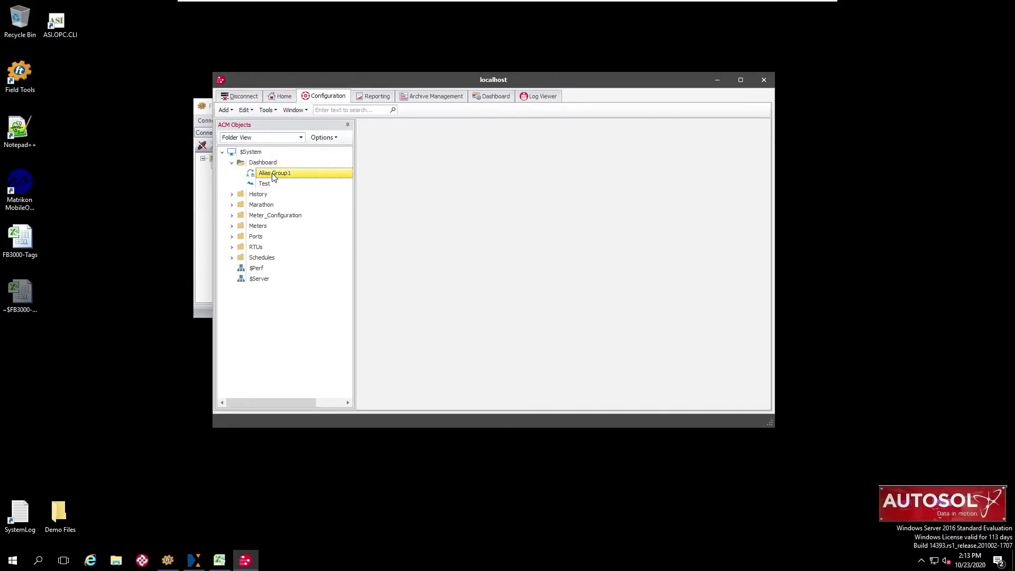
right_click(274, 178)
mouse_move(294, 182)
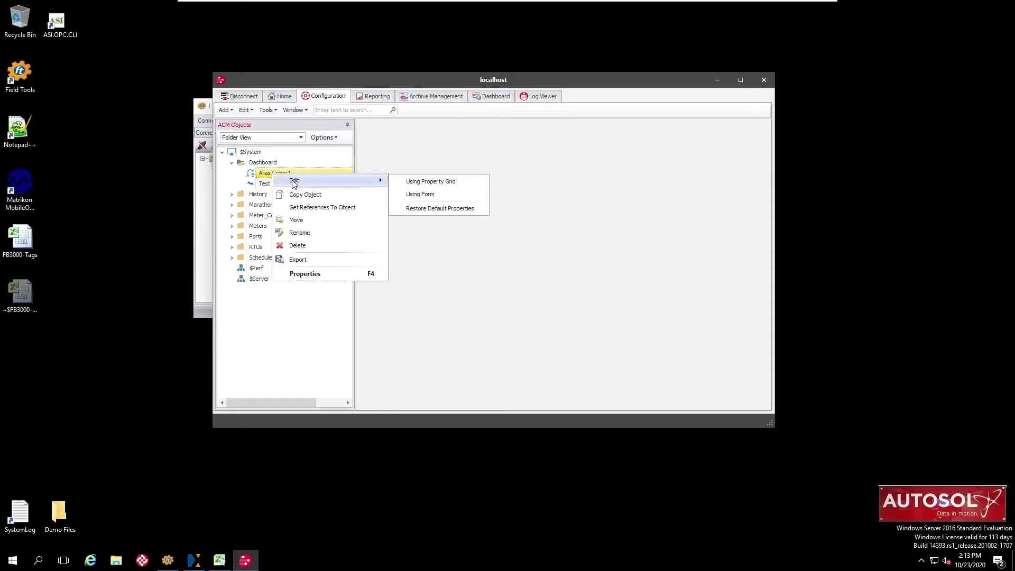
left_click(419, 194)
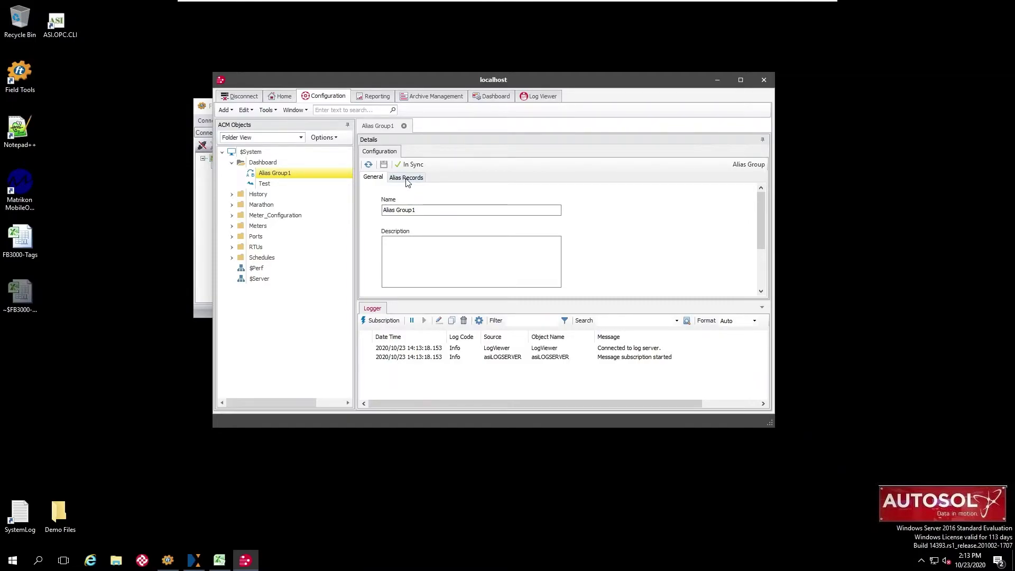
- Inspect alias records Record1, Record3 and Record4, then show them in Tabular Display
left_click(407, 180)
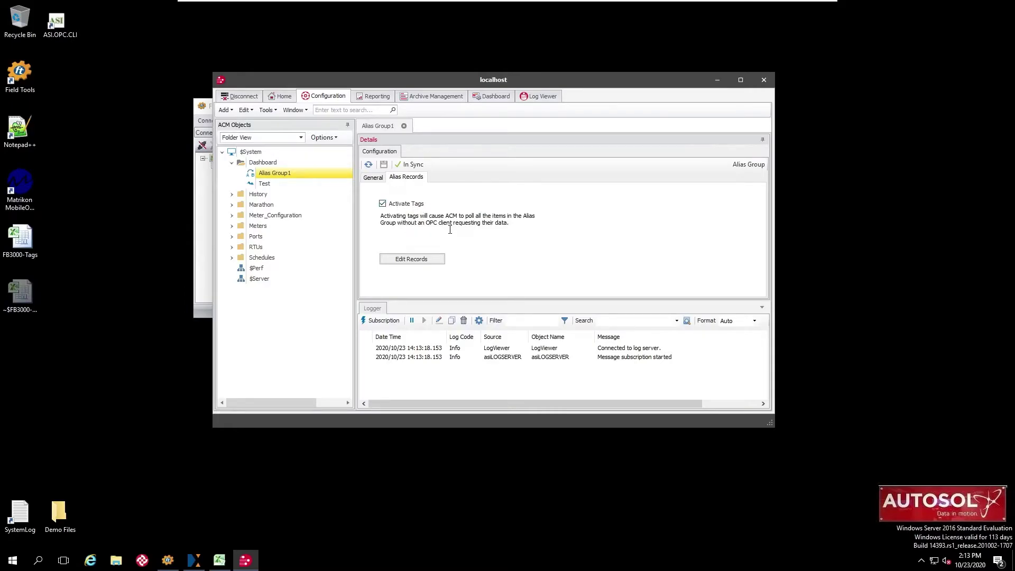
left_click(418, 261)
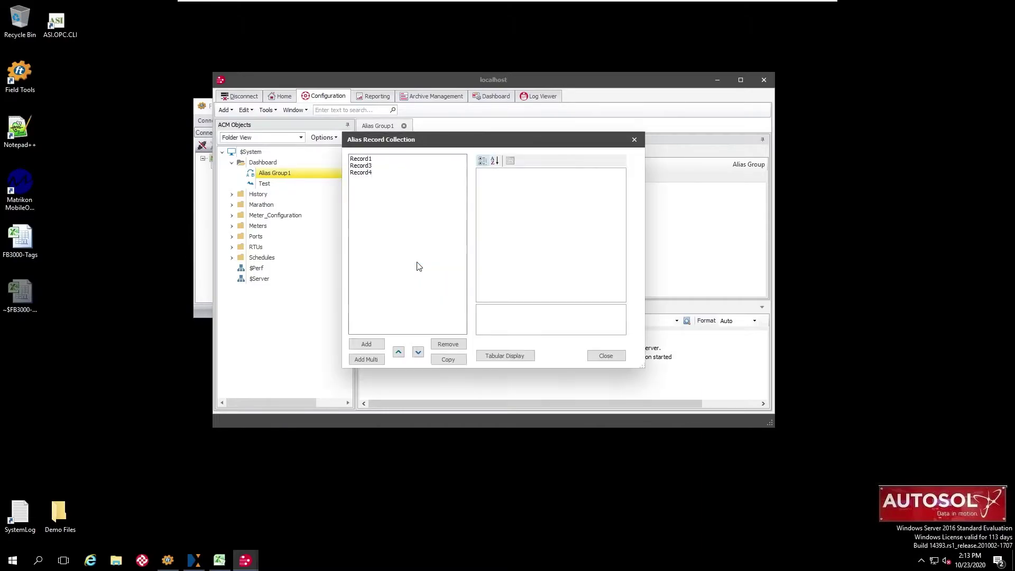
left_click(360, 160)
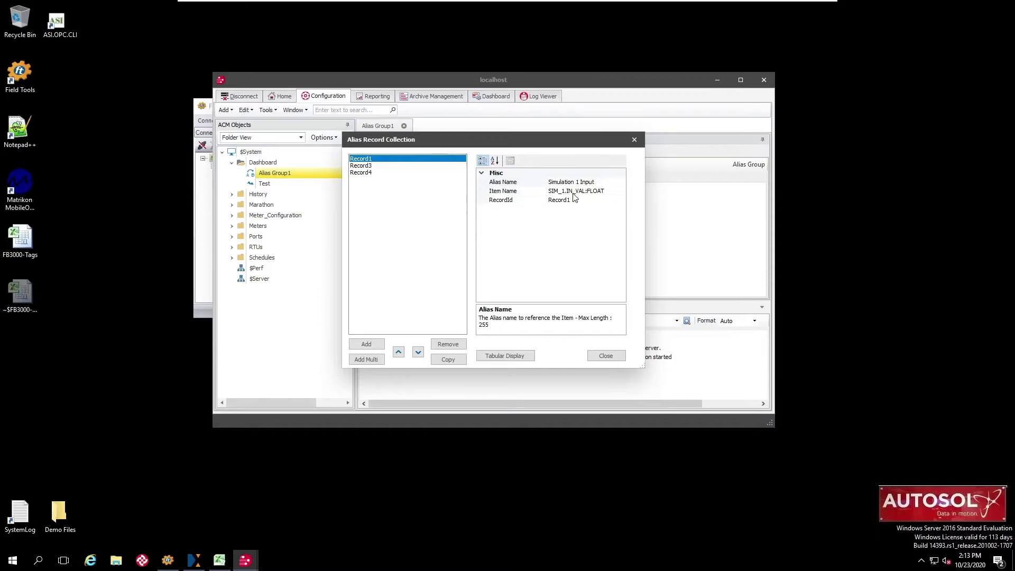
left_click(363, 166)
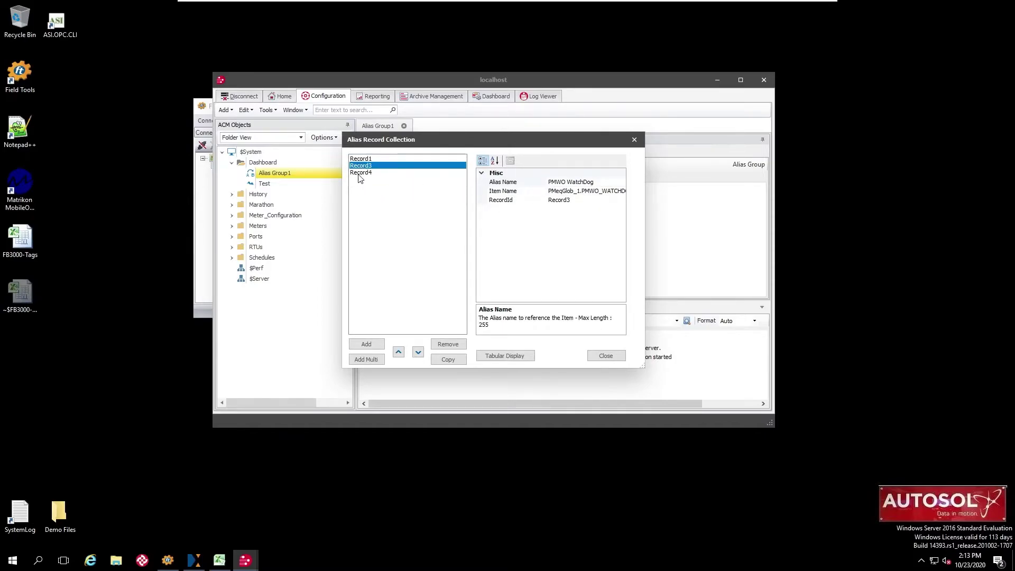
left_click(359, 173)
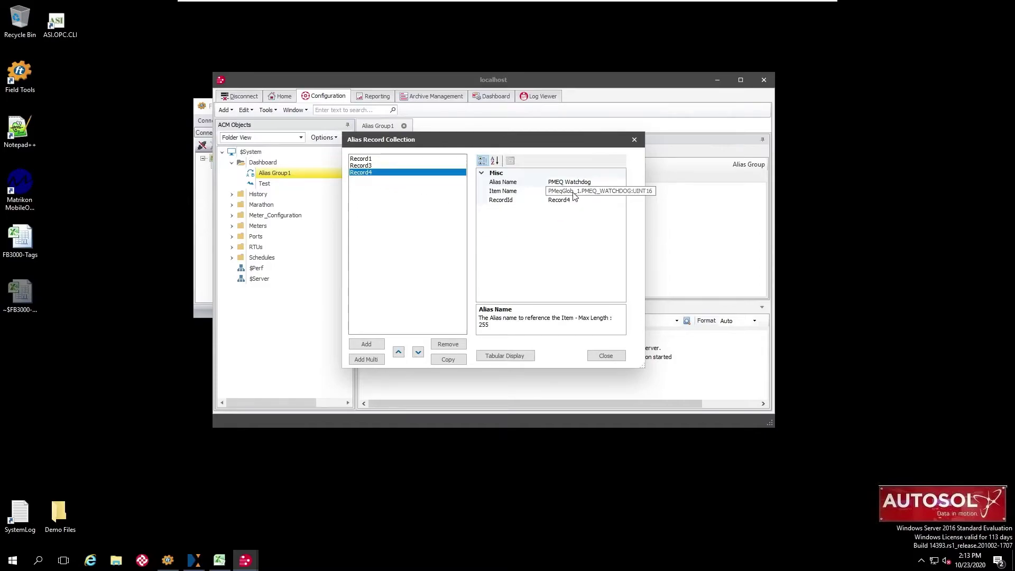
left_click(504, 355)
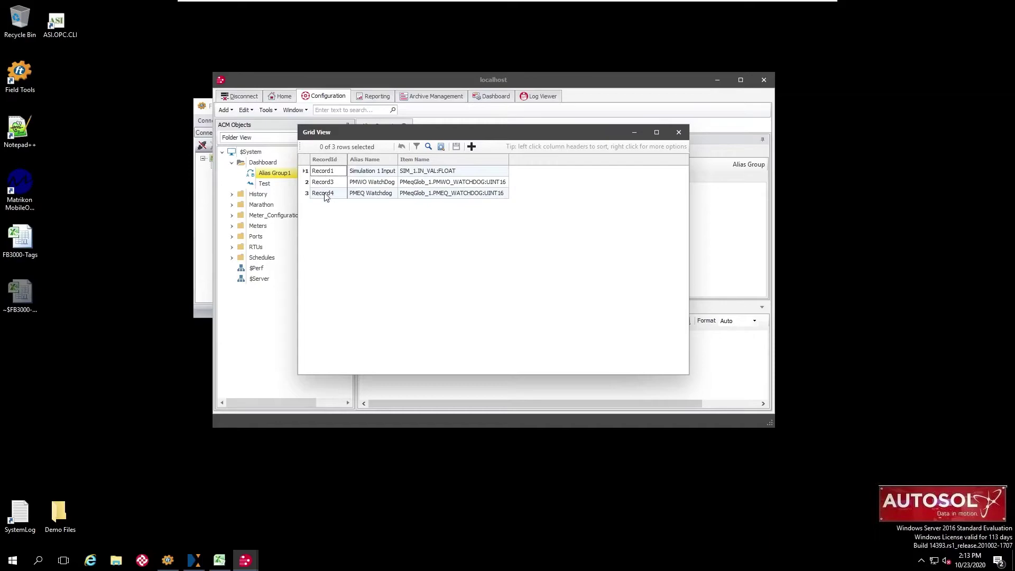
- Add twelve blank alias record rows in Grid View, bringing the total to fifteen
left_click(471, 147)
left_click(471, 147)
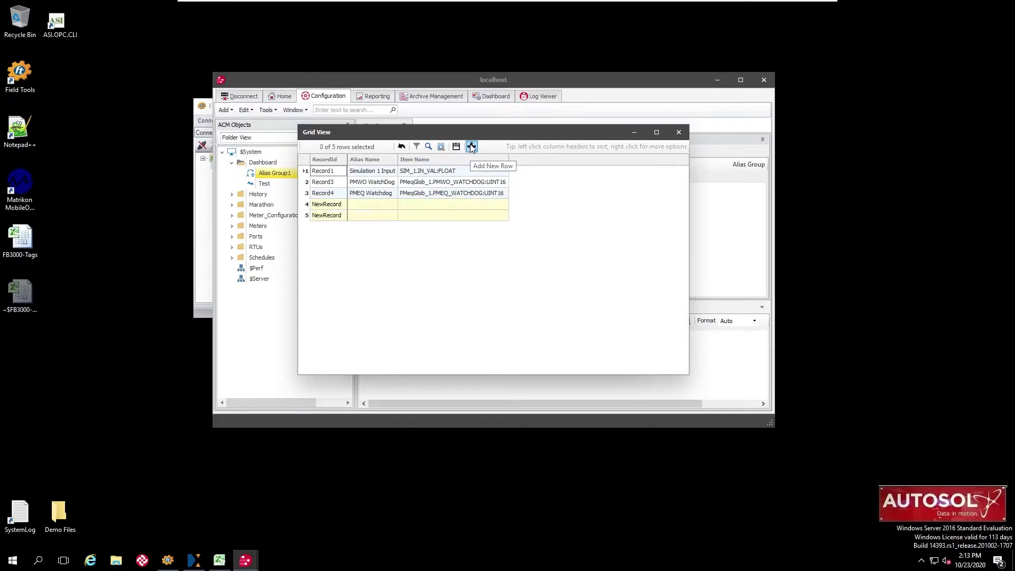
left_click(470, 147)
left_click(471, 147)
left_click(471, 147)
left_click(471, 147)
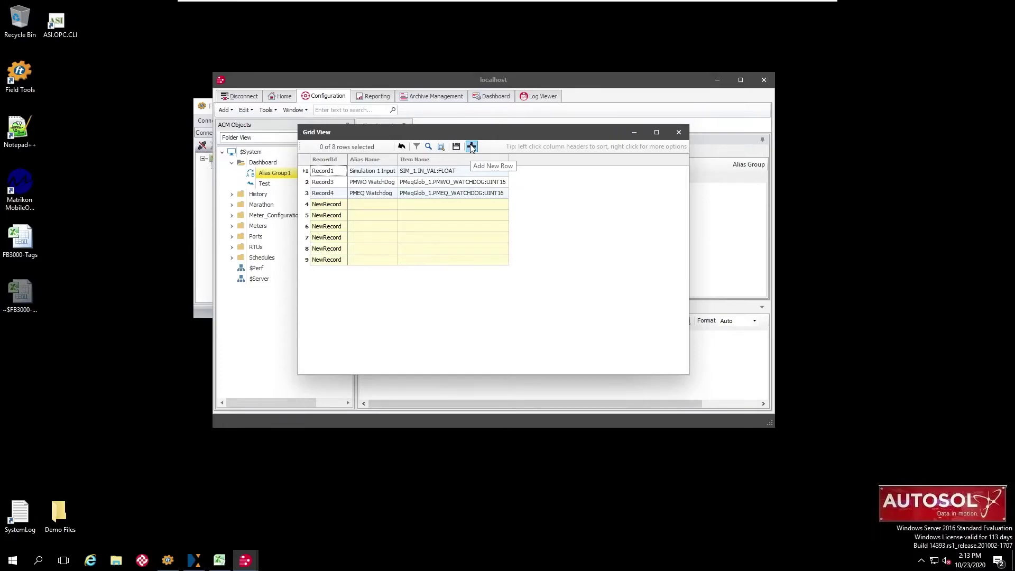
left_click(470, 147)
left_click(471, 147)
left_click(471, 147)
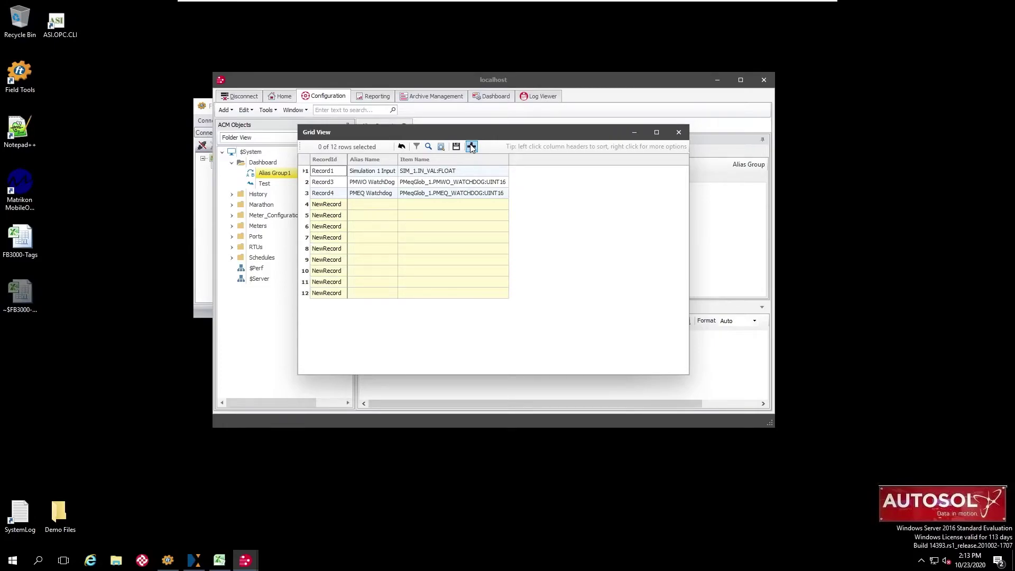
left_click(471, 147)
left_click(471, 146)
left_click(471, 147)
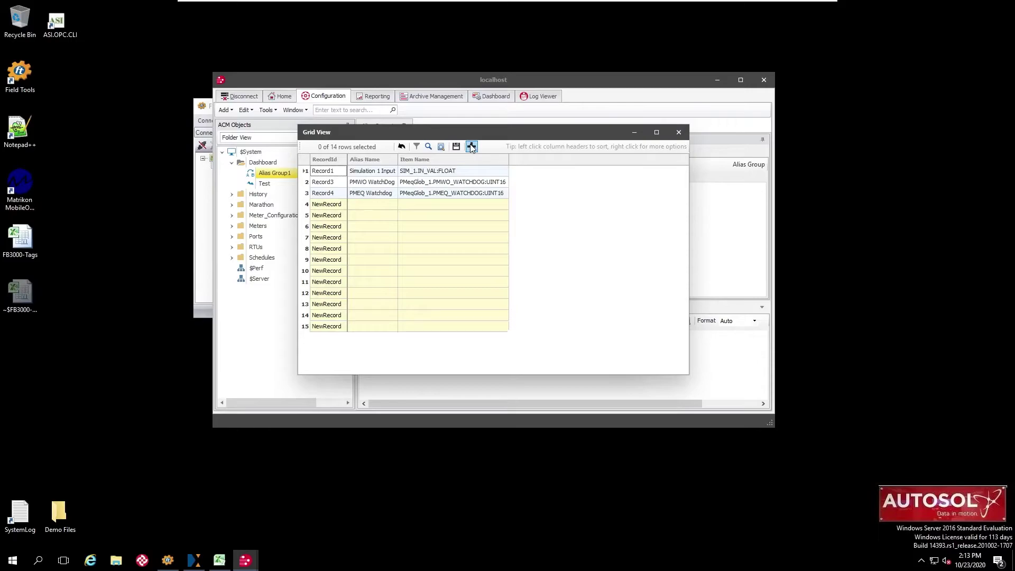
- In the FB3000-Tags workbook, select the tag names and addresses in A1:B12
left_click(36, 253)
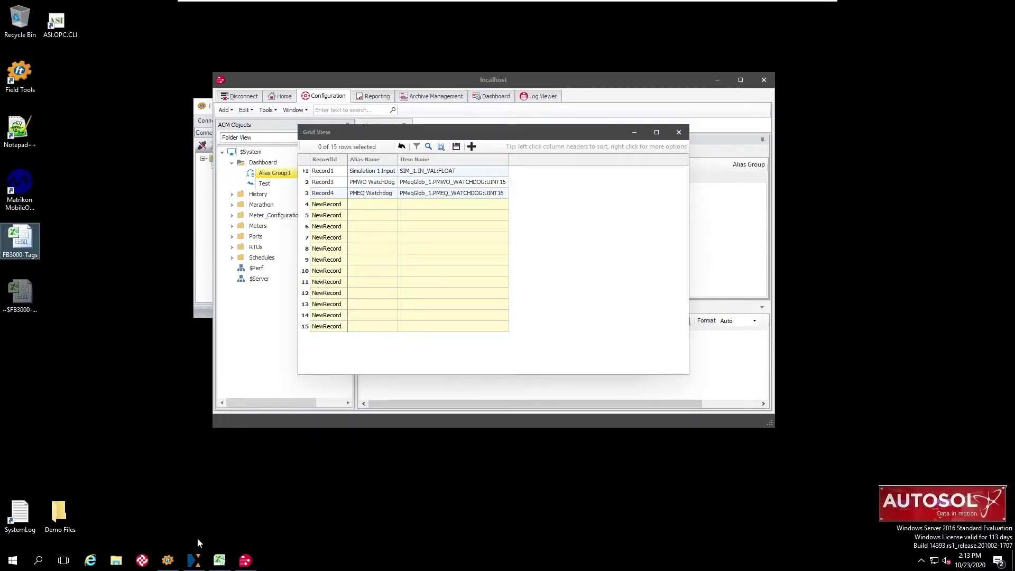
left_click(220, 562)
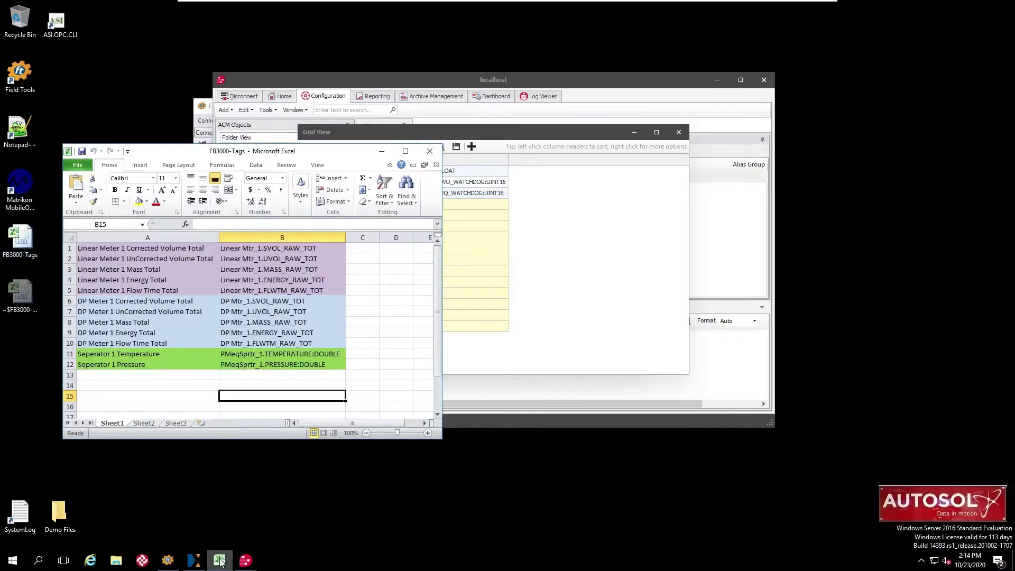
left_click(115, 259)
left_click(111, 249)
left_click_drag(111, 248, 277, 365)
right_click(277, 365)
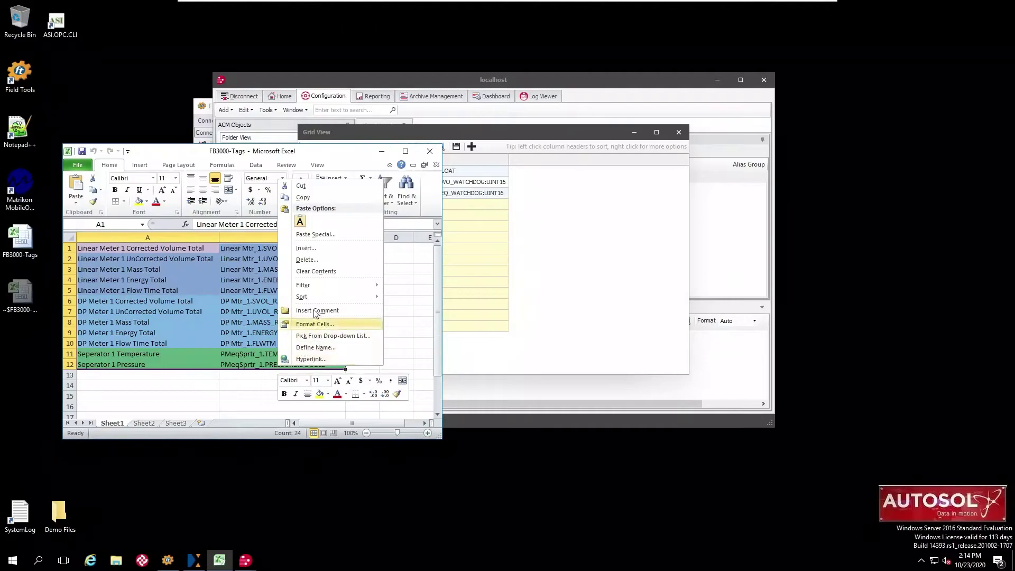
- Paste the copied A1:B12 tags into the new rows' Alias Name and Item Name cells and save
left_click(304, 198)
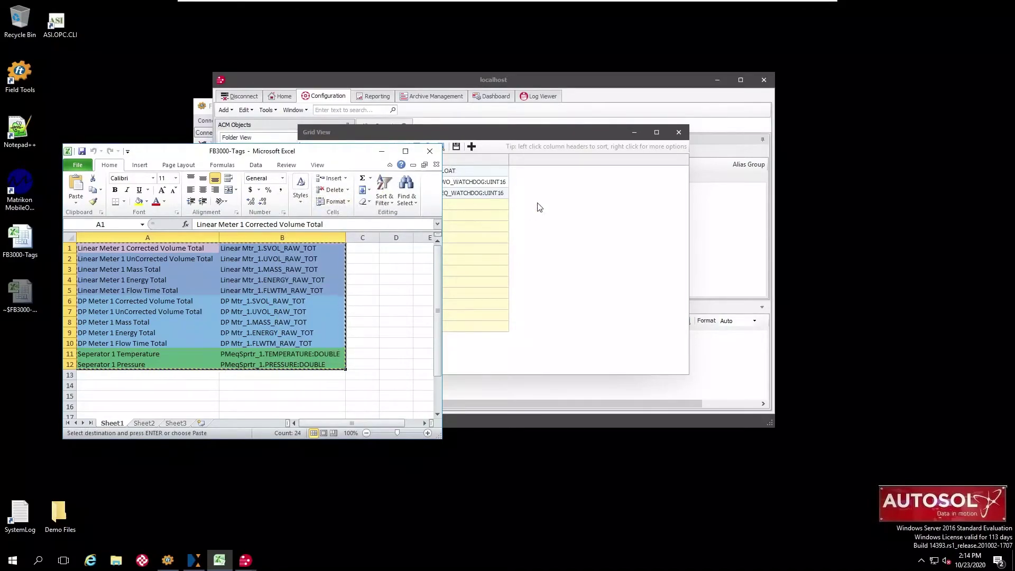
left_click(519, 211)
left_click_drag(375, 204, 442, 332)
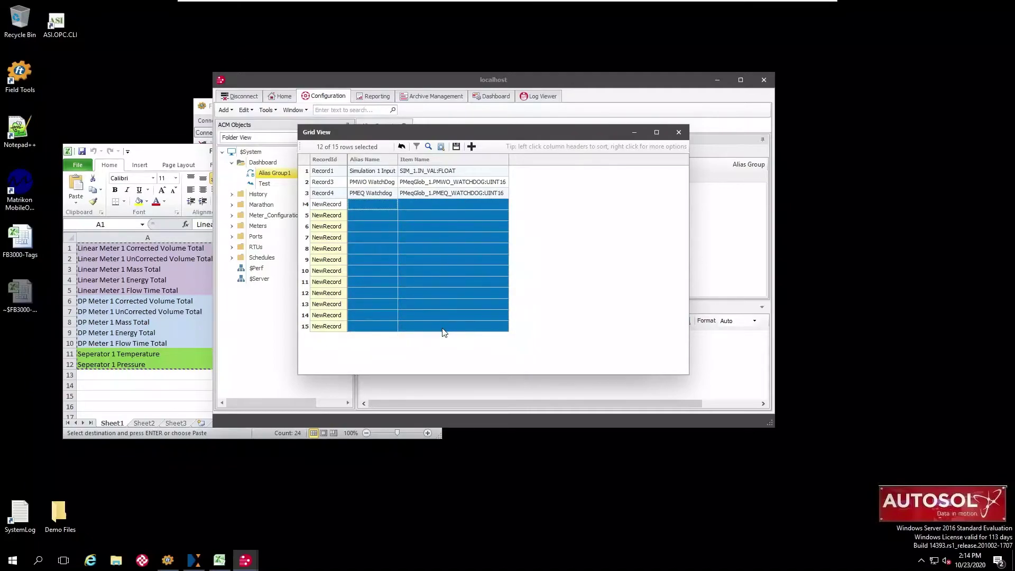
key("ctrl+v")
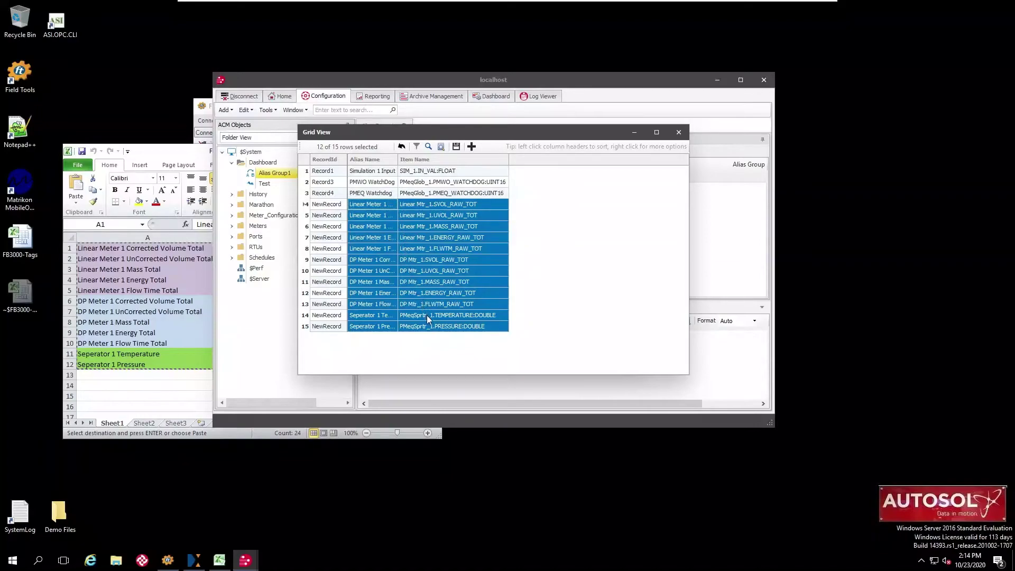
left_click(457, 146)
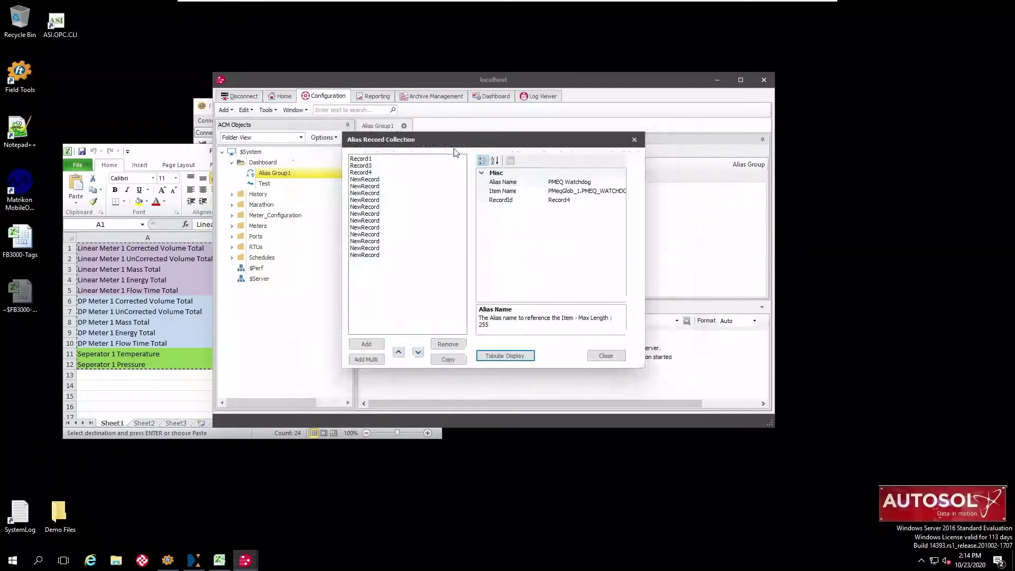
- Verify the first NewRecord's alias and item names, close the list, and apply Alias Group1 to the server
left_click(367, 181)
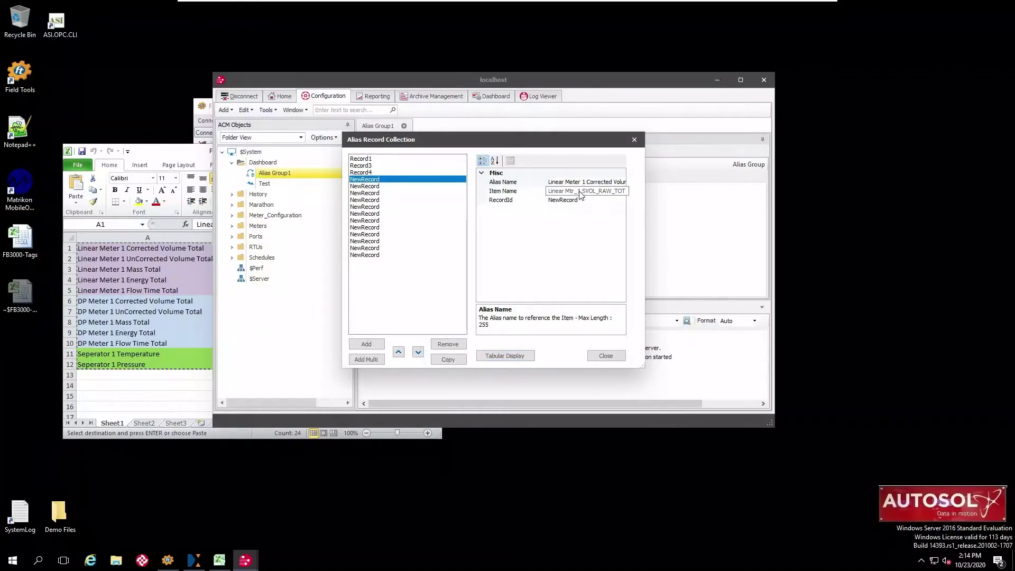
left_click(606, 355)
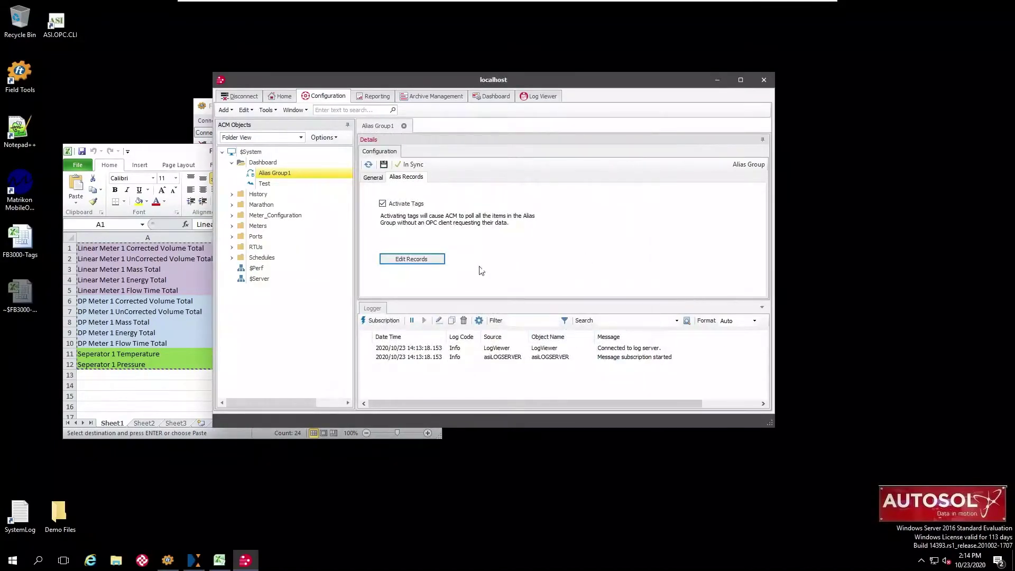
left_click(383, 165)
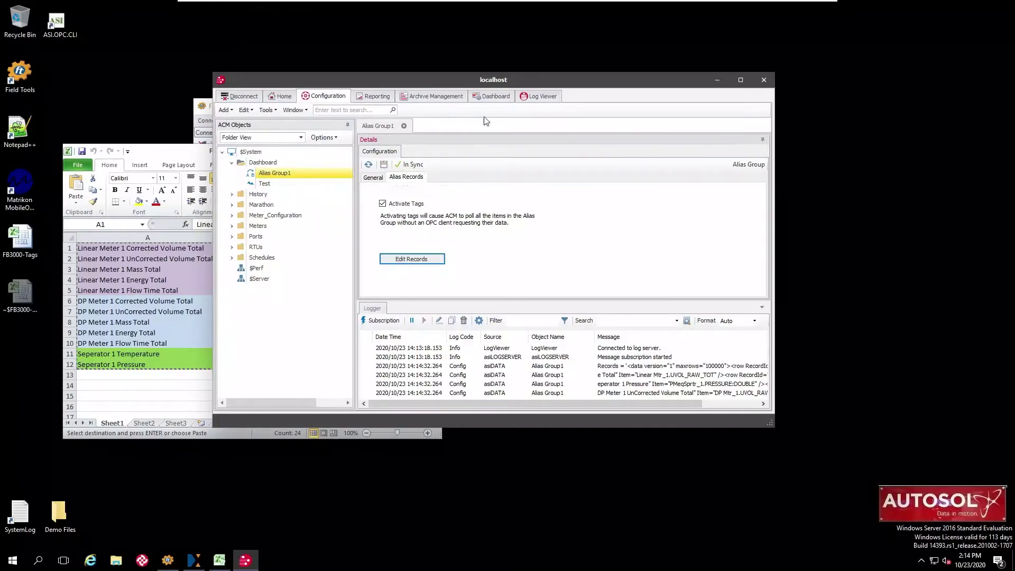
- Refresh the Test dashboard so all fifteen FB3000A tags report Good values
left_click(491, 98)
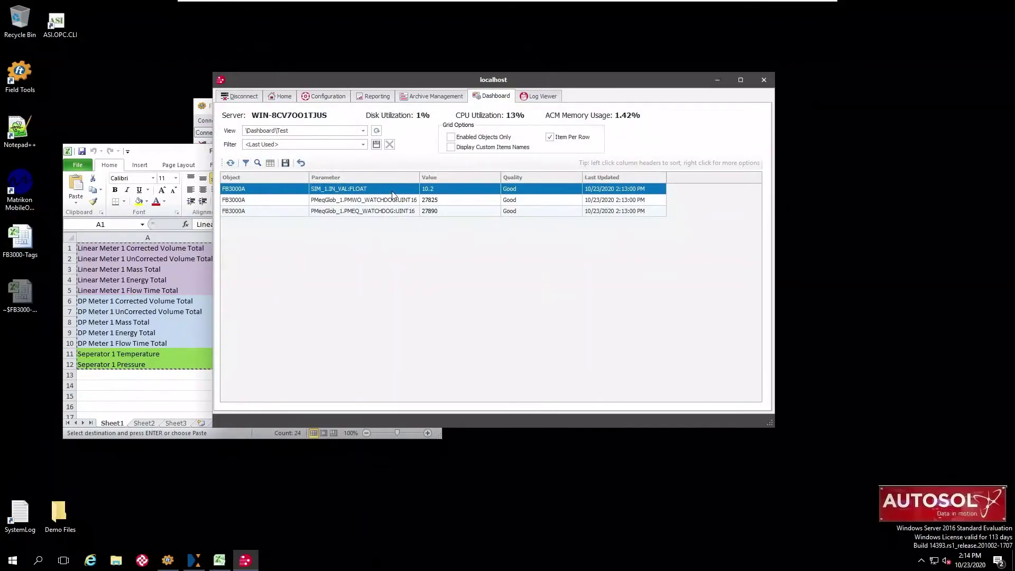
left_click(230, 163)
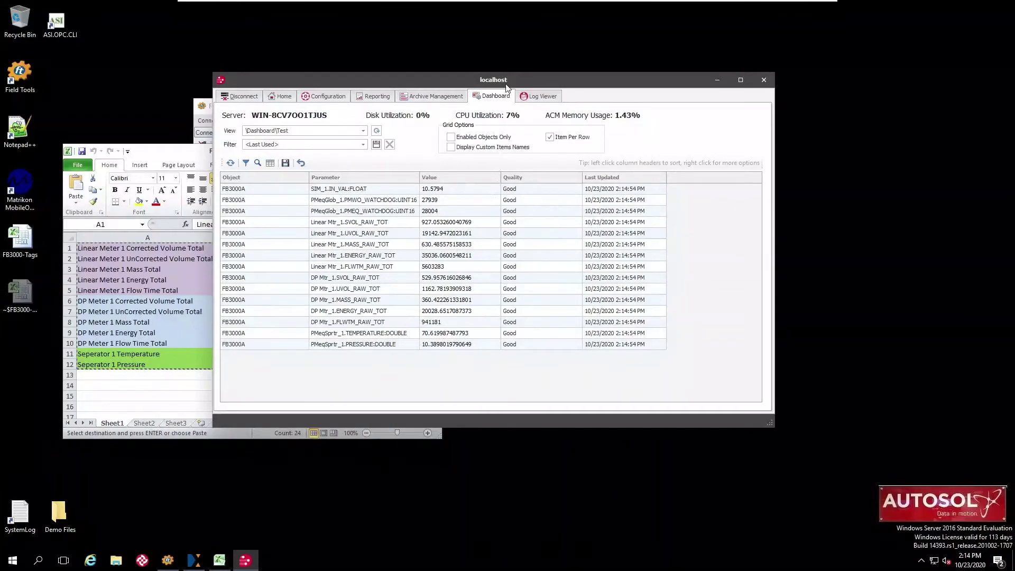
left_click_drag(506, 87, 543, 99)
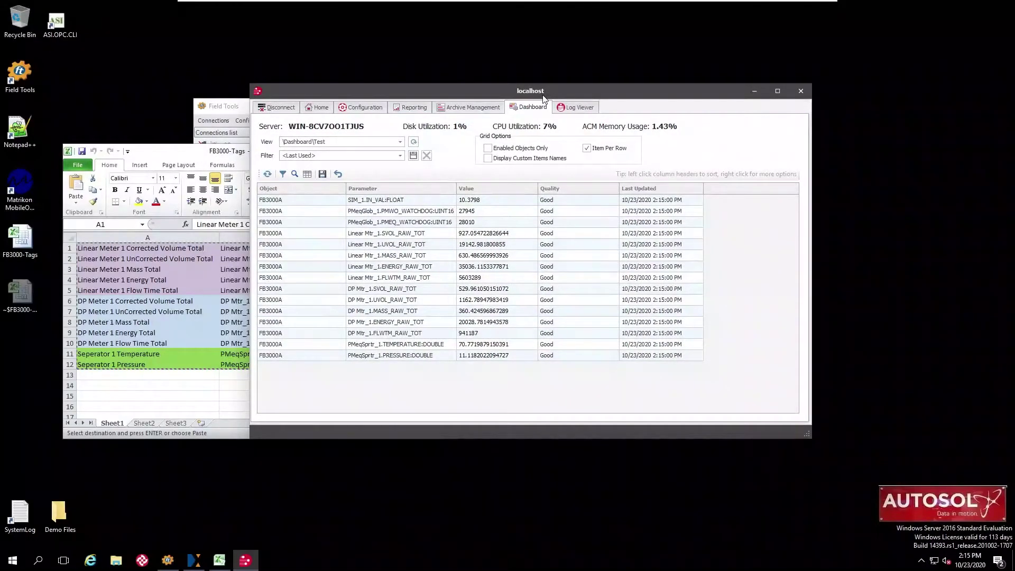
- Close Communication Manager, launch Matrikon OPC Explorer and reopen the recent Matrikon_Test3.XML session
left_click(801, 91)
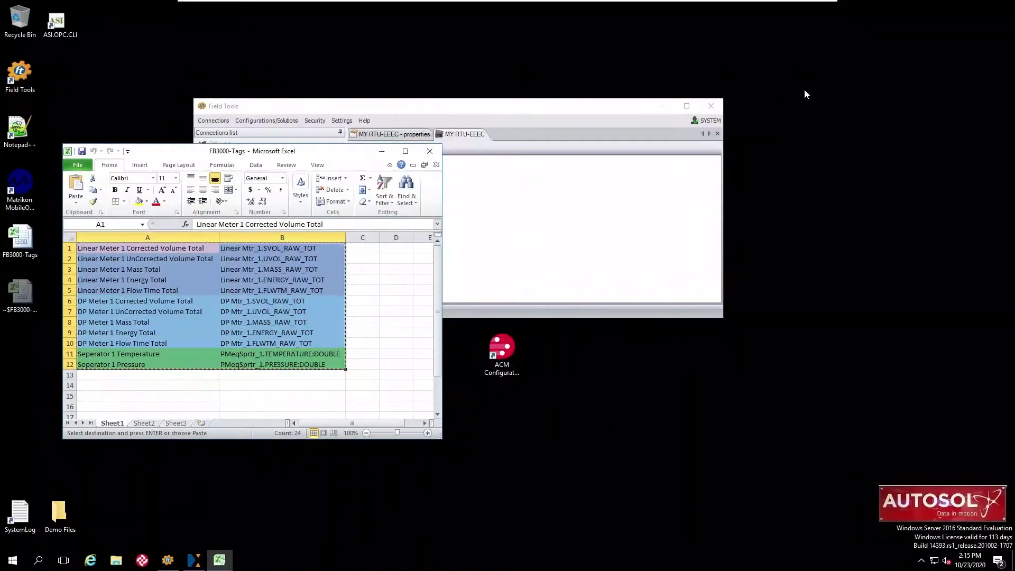
left_click(22, 195)
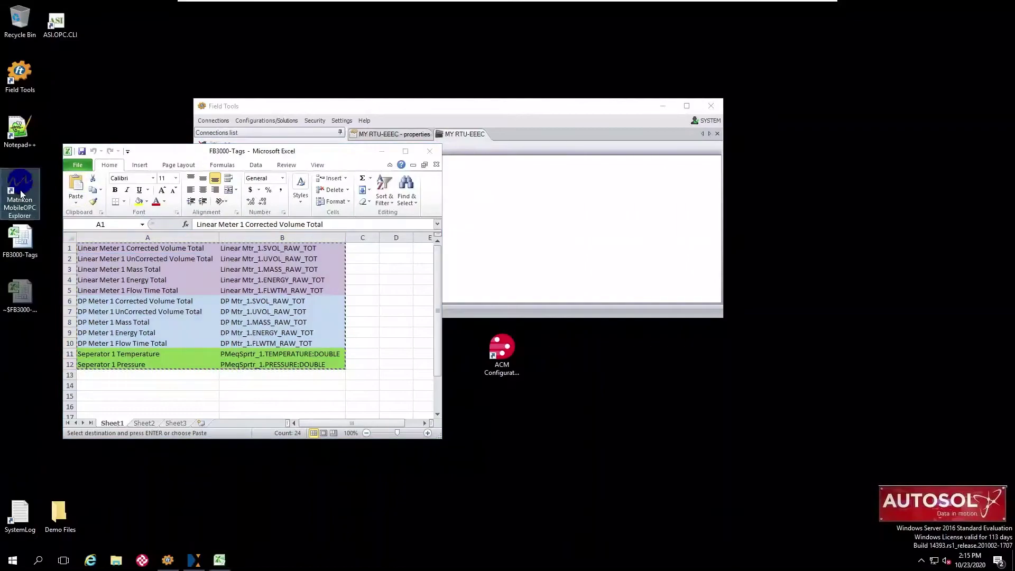
double_click(21, 194)
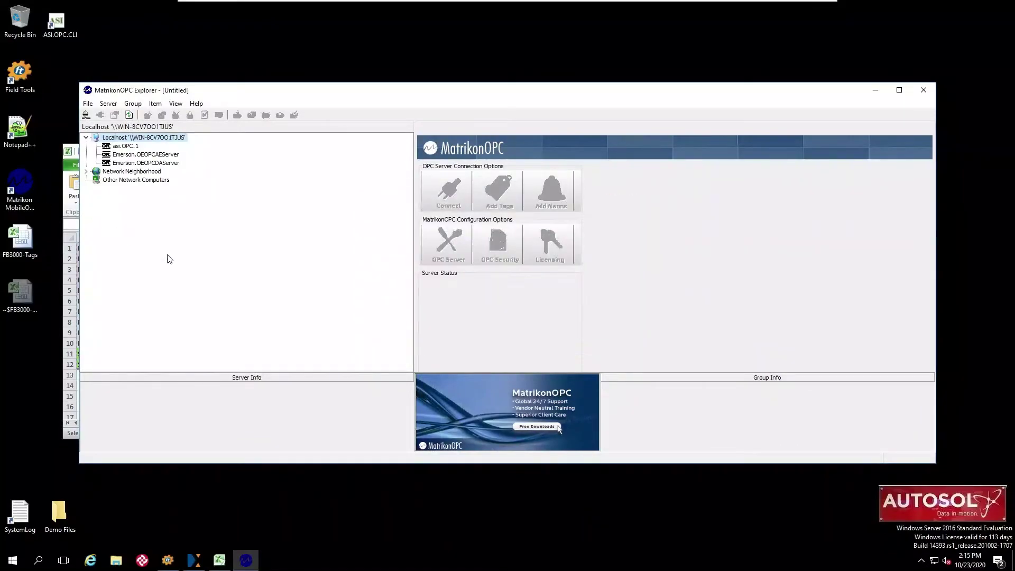
left_click(87, 104)
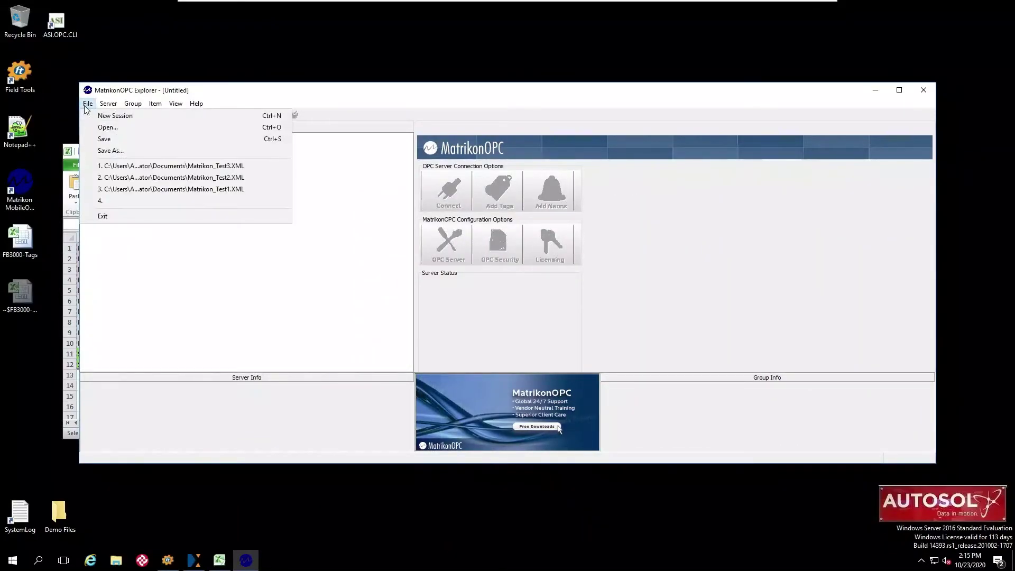
left_click(114, 166)
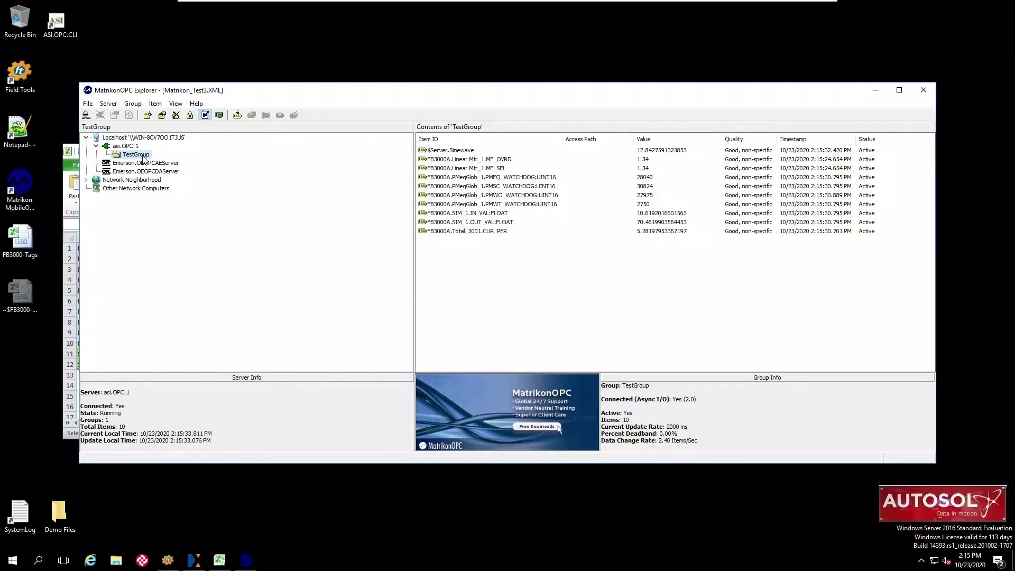
- Start adding a new item to TestGroup and bring the FB3000-Tags spreadsheet forward
right_click(143, 158)
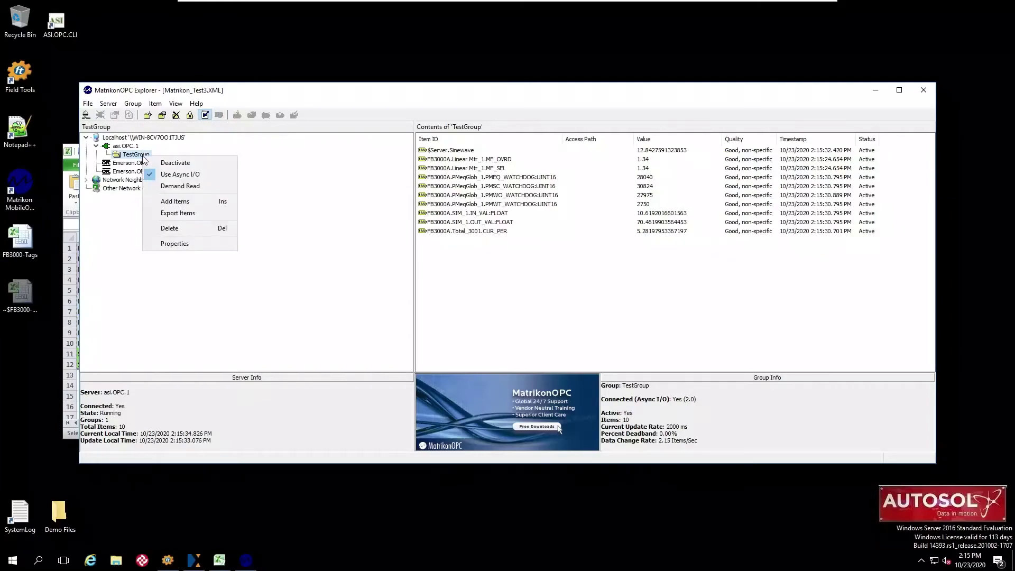
left_click(185, 202)
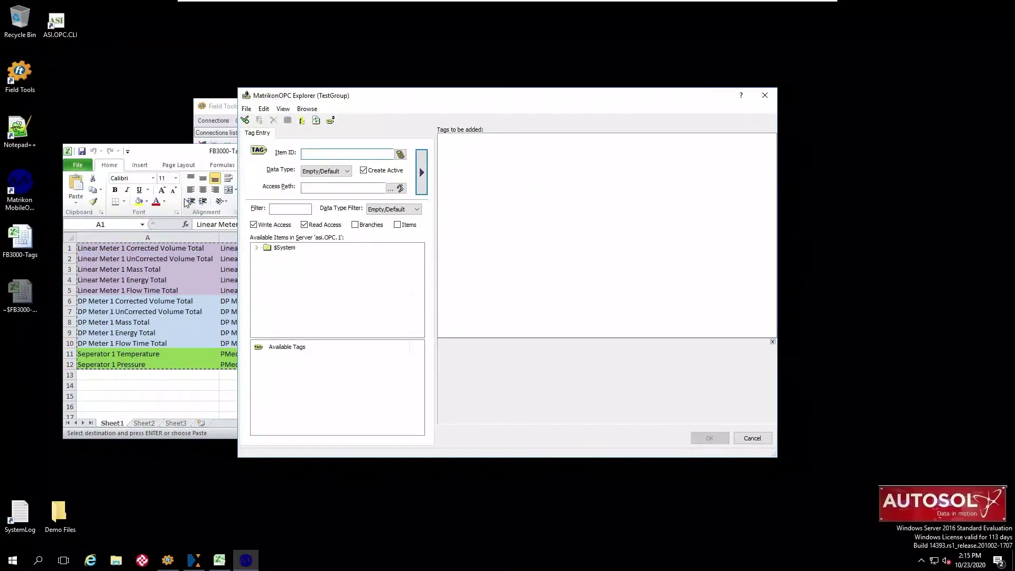
left_click(221, 559)
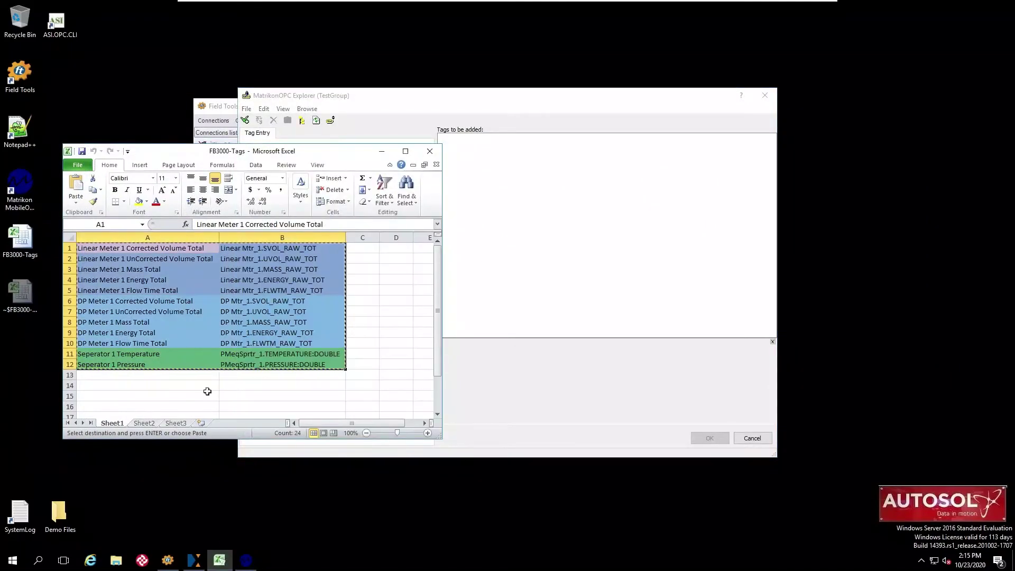
- Copy the Seperator 1 Pressure tag name PMeqSprtr_1.PRESSURE:DOUBLE from cell B12
mouse_move(176, 155)
left_mouse_down()
mouse_move(333, 193)
mouse_move(495, 213)
left_mouse_up()
left_click(553, 434)
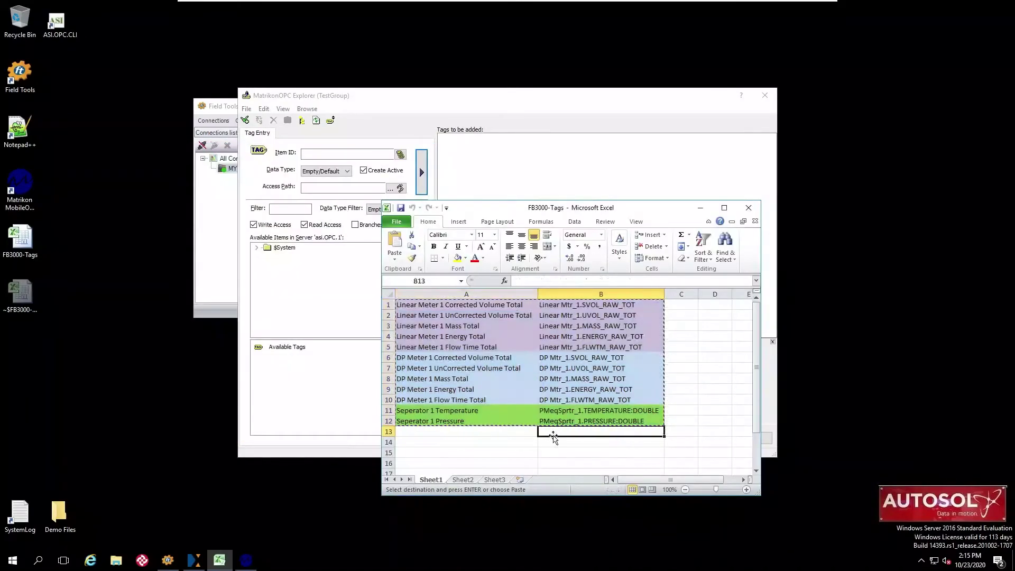
left_click(551, 420)
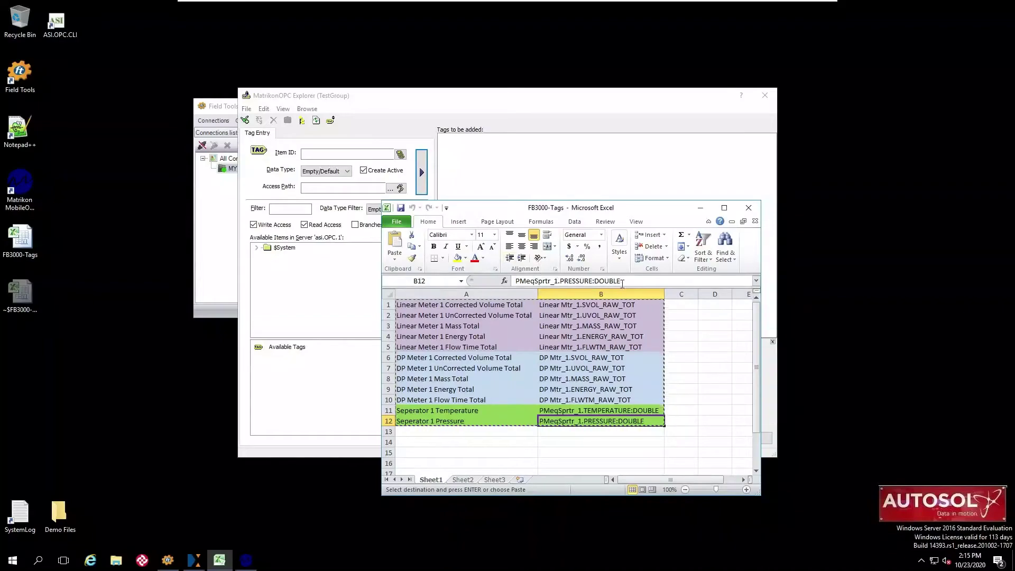
left_click_drag(622, 284, 515, 284)
right_click(527, 284)
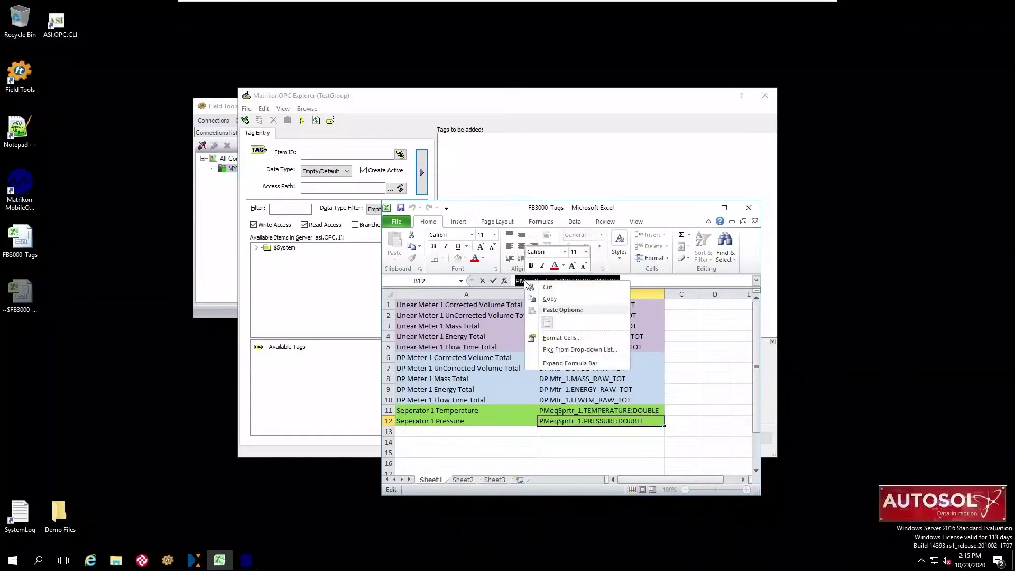
left_click(547, 300)
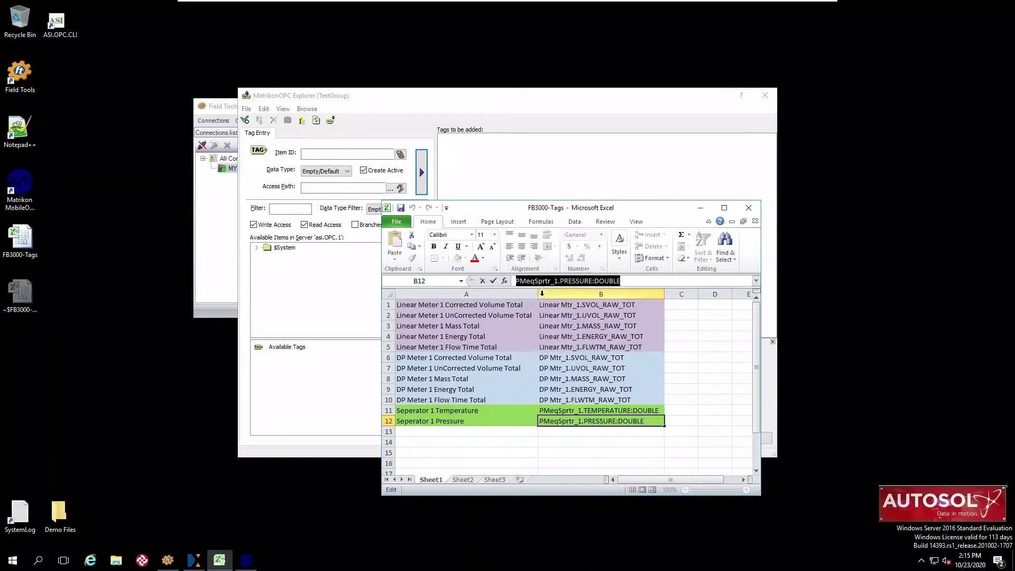
left_click(312, 155)
- Add item FB3000A.PMeqSprtr_1.PRESSURE:DOUBLE to TestGroup, making eleven active items
type("FB3000A")
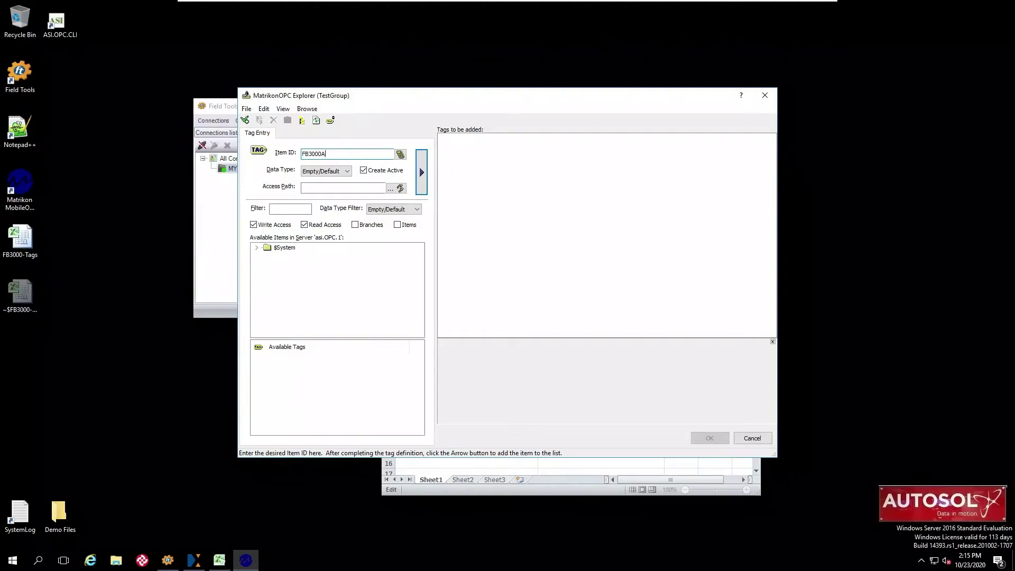
type(".")
key("ctrl+v")
left_click(421, 172)
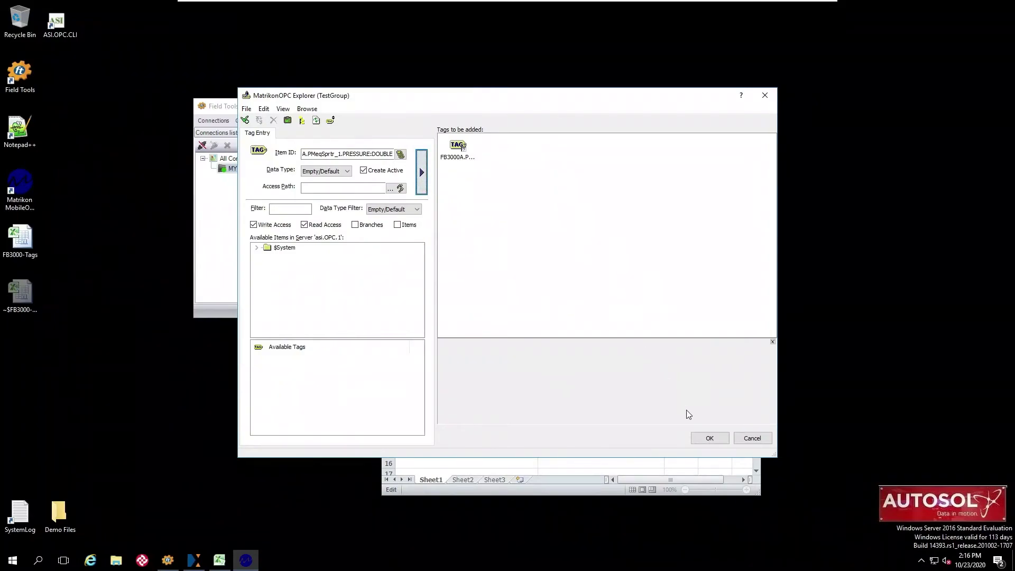
left_click(709, 438)
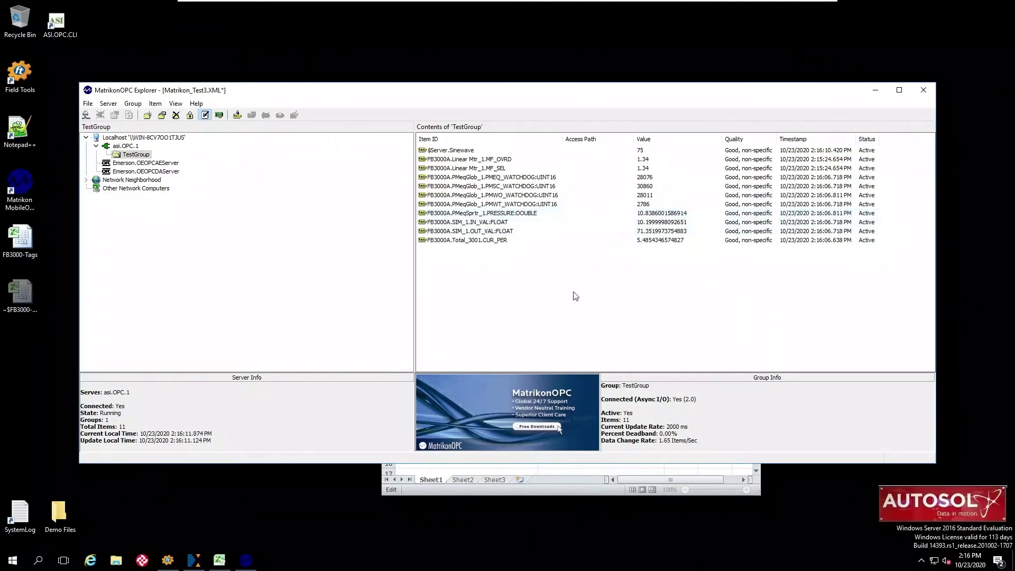
- Copy the DP Meter 1 tag name DP Mtr_1.SVOL_RAW_TOT from cell B6
left_click(513, 471)
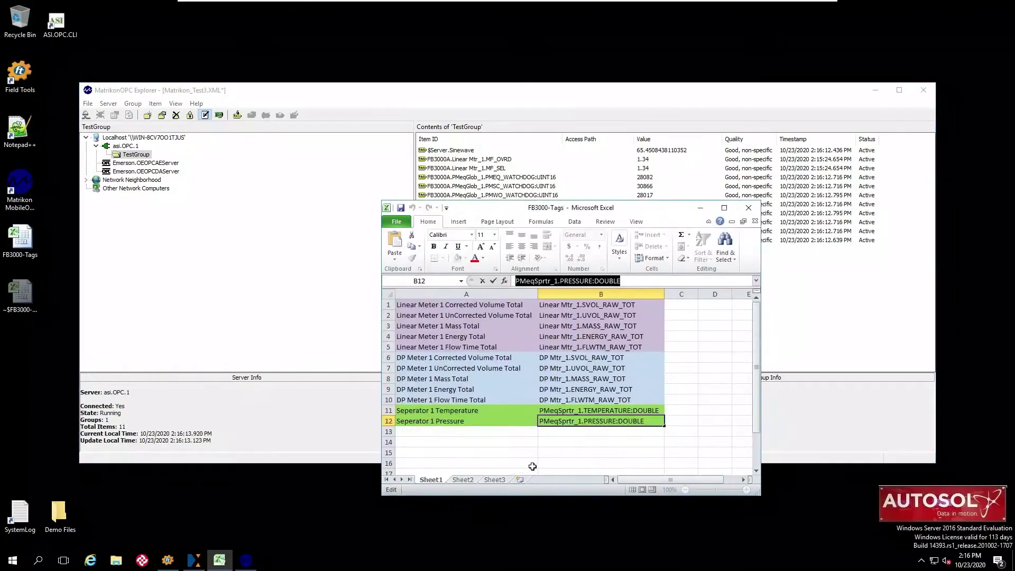
left_click(567, 455)
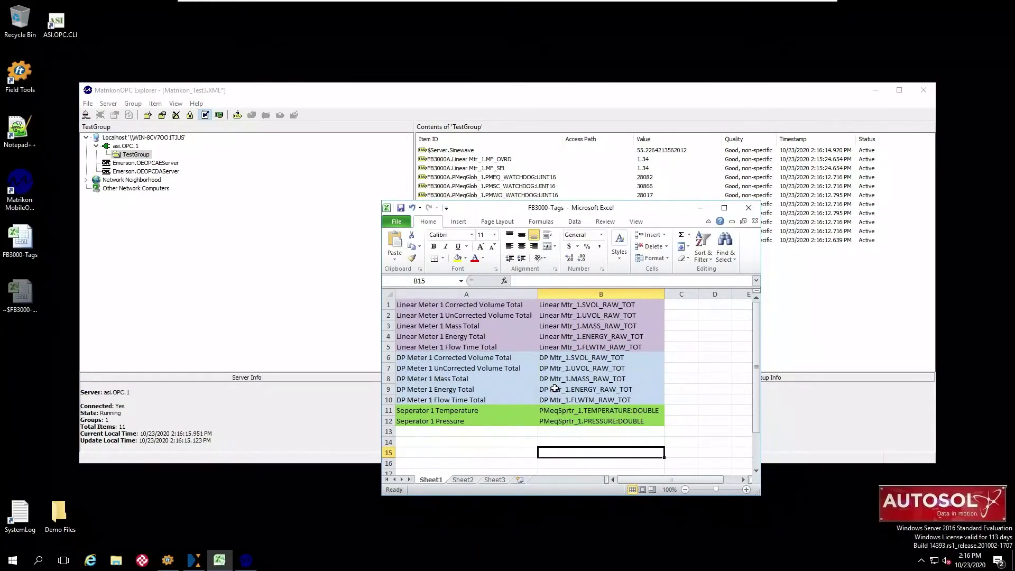
left_click(555, 357)
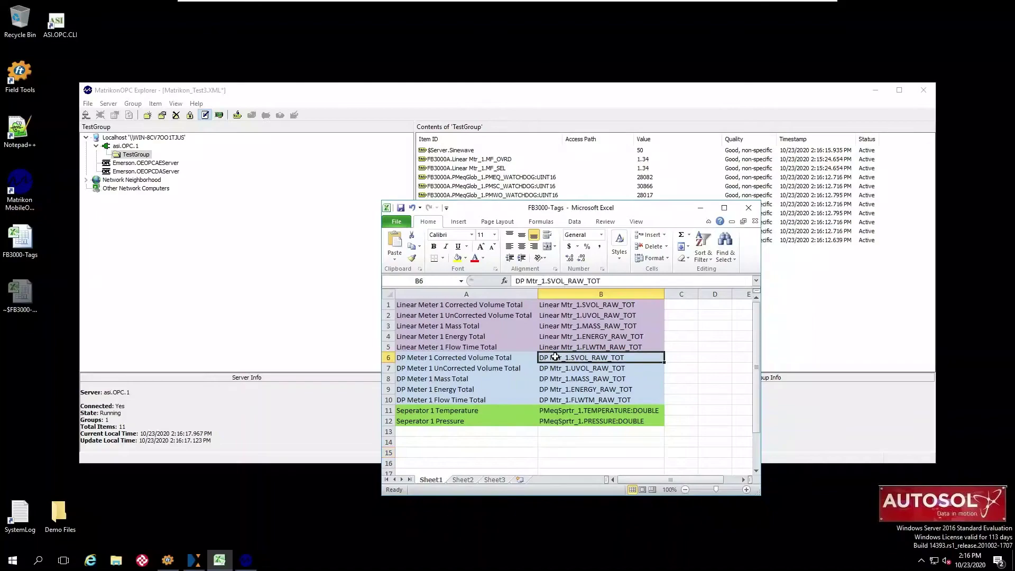
left_click_drag(601, 281, 516, 281)
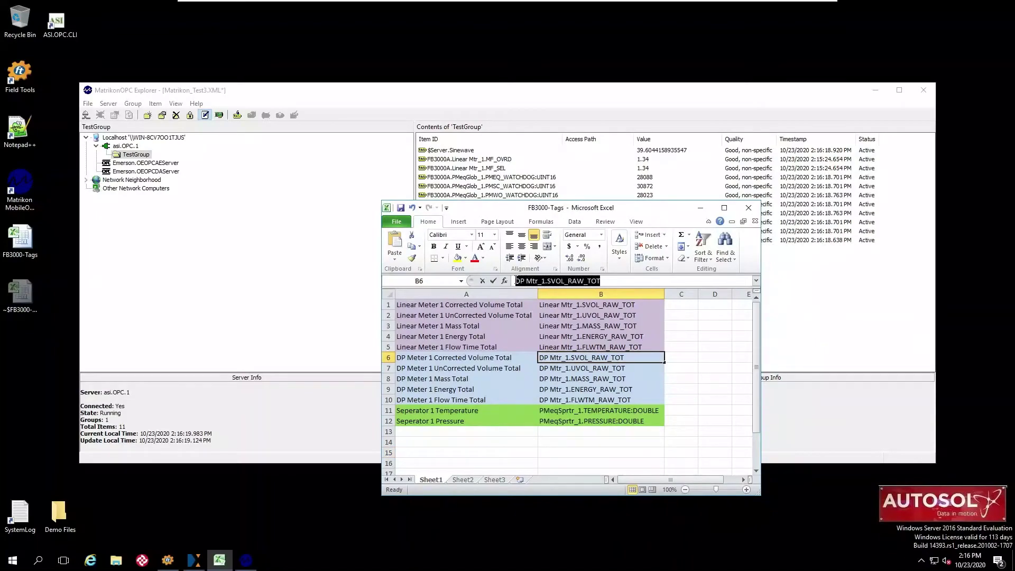
right_click(516, 280)
left_click(548, 296)
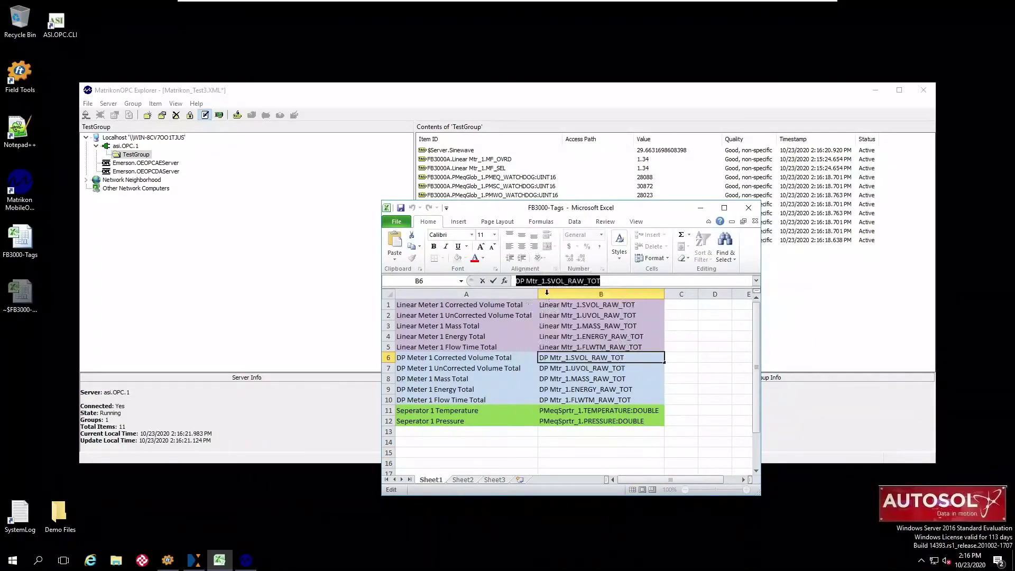
left_click(140, 156)
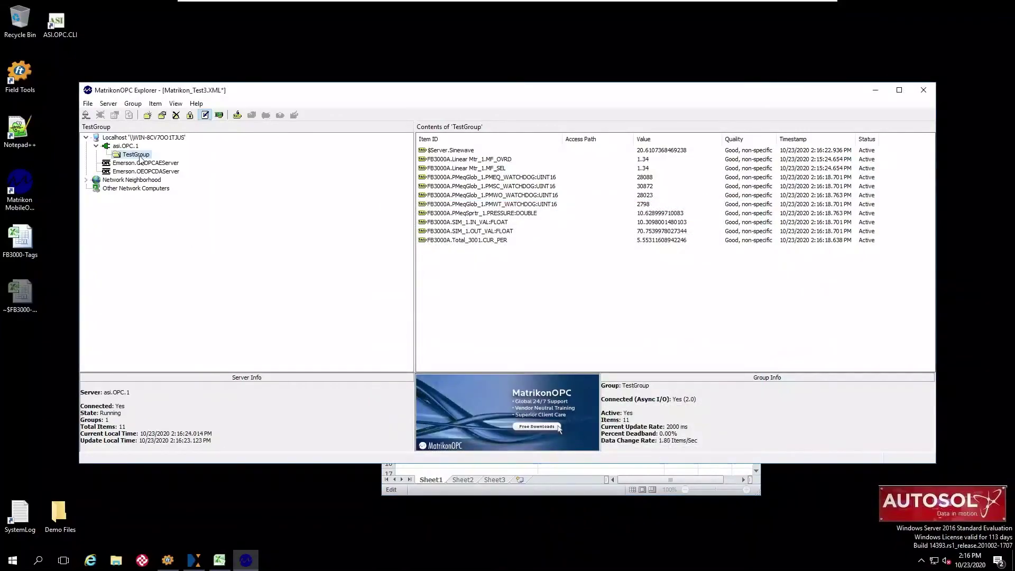
- Add item FB3000A.DP Mtr_1.SVOL_RAW_TOT to TestGroup, reaching twelve active items
right_click(140, 156)
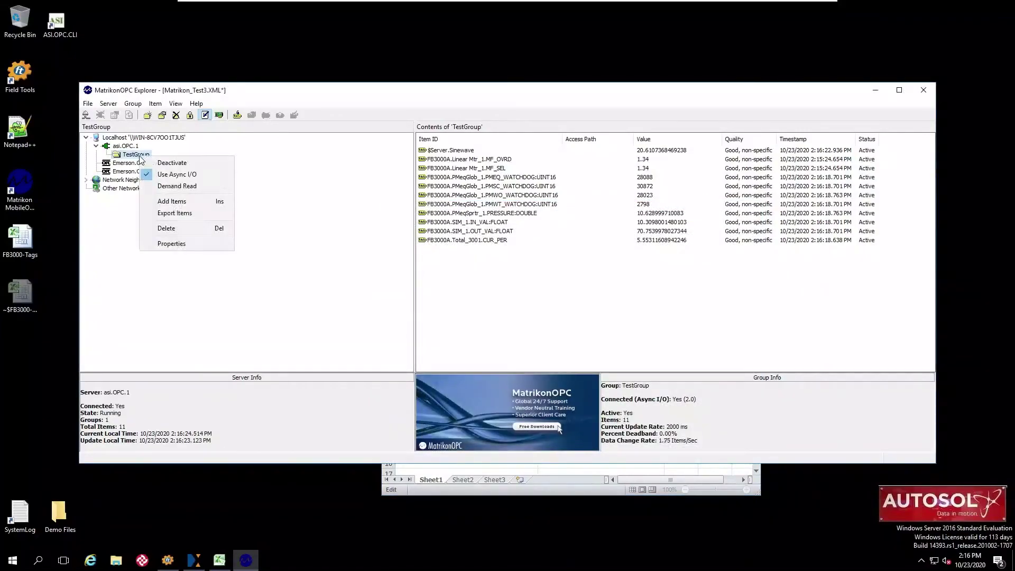
left_click(172, 201)
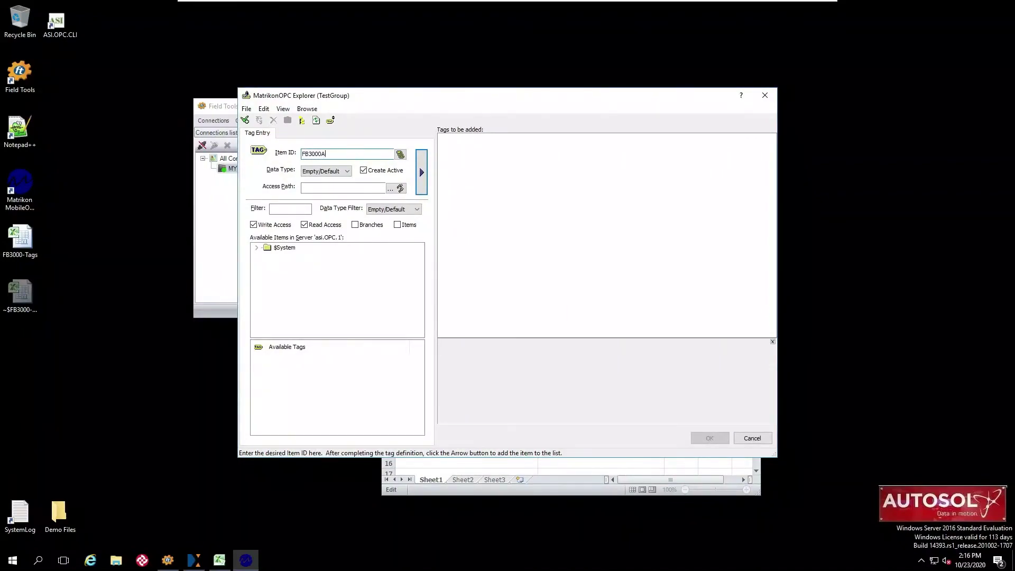
key("ctrl+v")
left_click(422, 173)
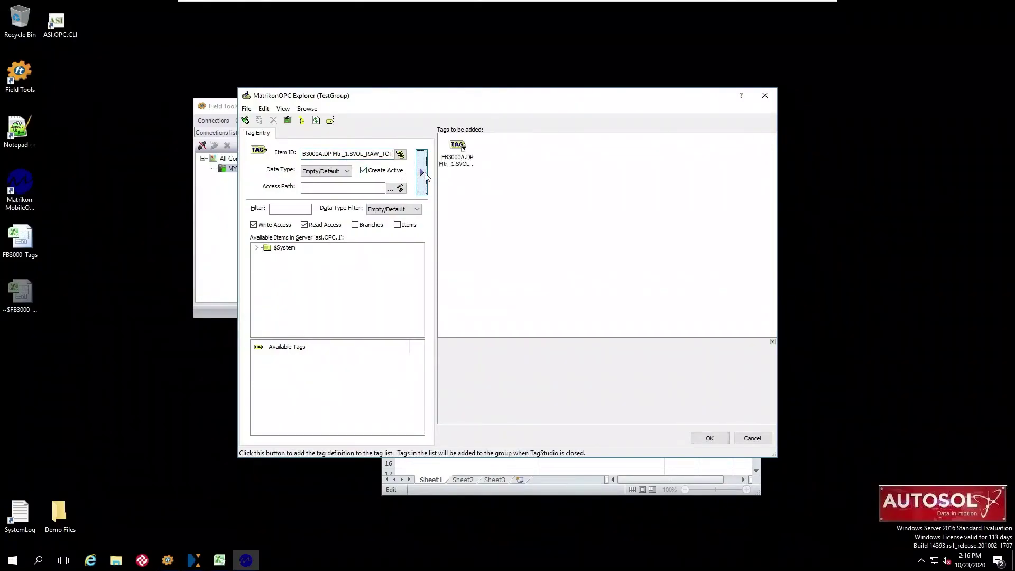
left_click(709, 438)
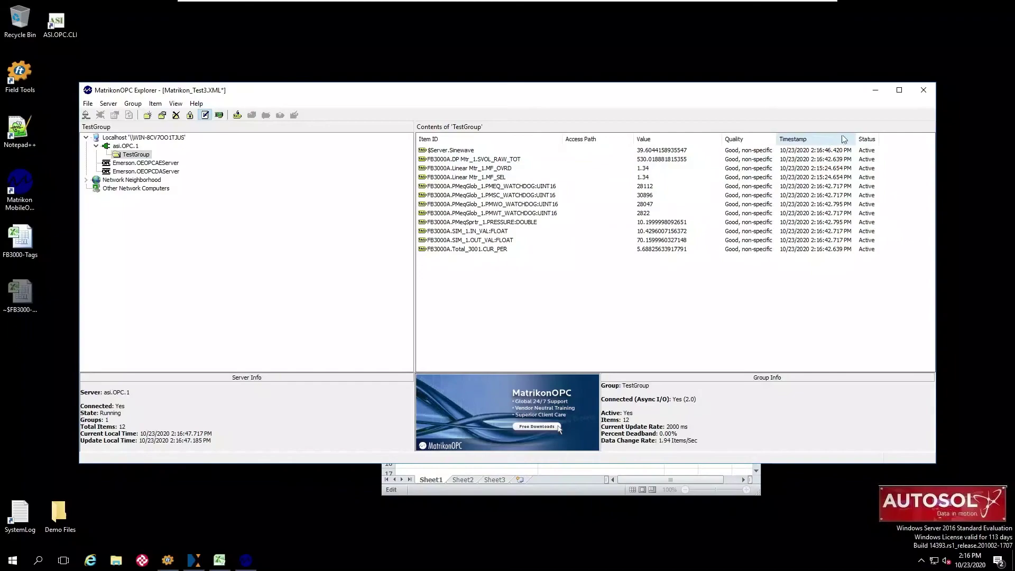
- Close MatrikonOPC Explorer, triggering the save-changes prompt for Matrikon_Test3.XML
left_click(924, 90)
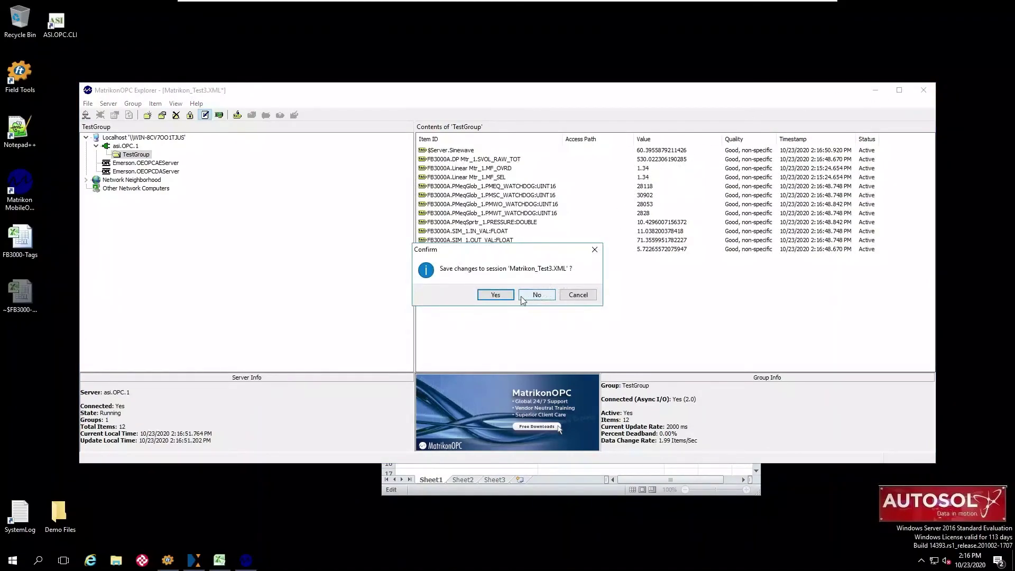